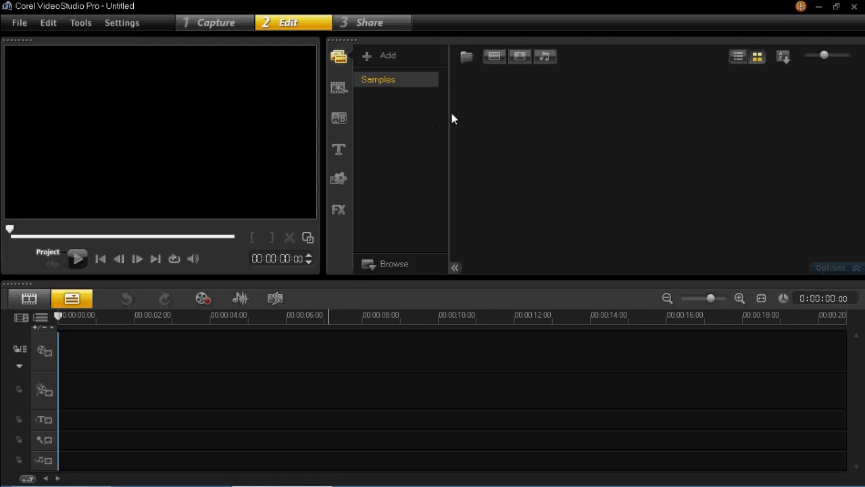
# Show and browse all sample media in the library, and hide the photos and audio files so only videos are listed.
pyautogui.click(495, 59)
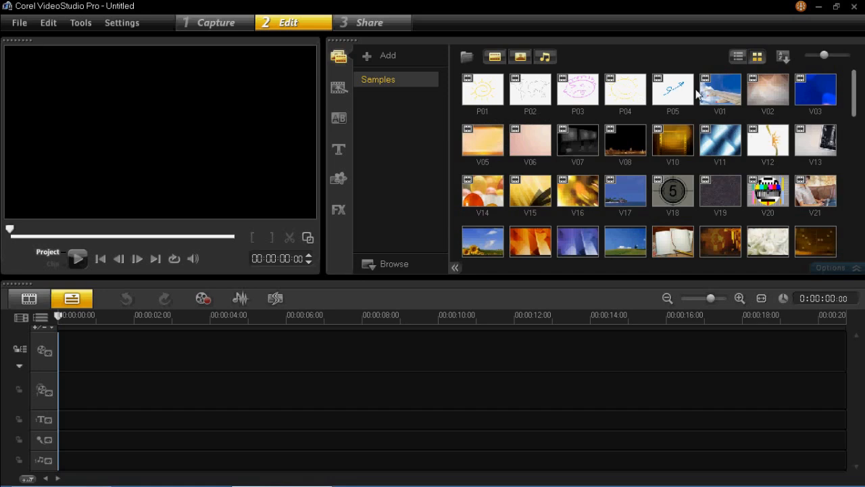
pyautogui.moveTo(855, 87); pyautogui.dragTo(843, 179)
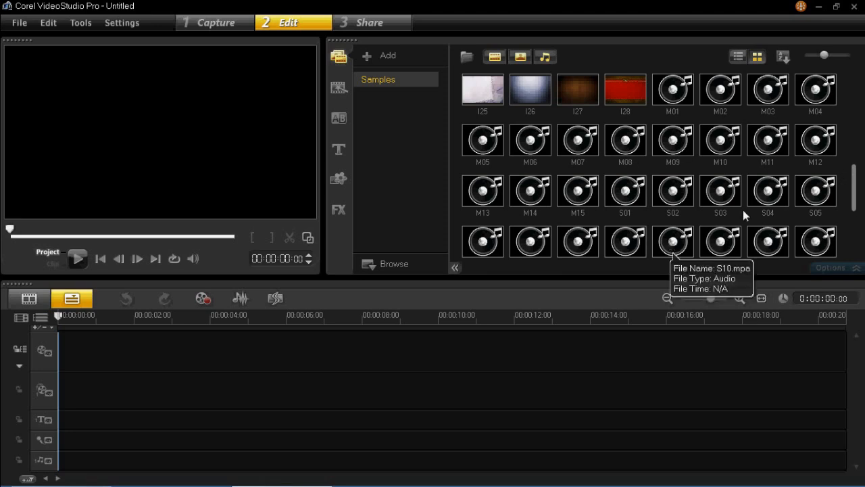
pyautogui.moveTo(854, 182); pyautogui.dragTo(861, 88)
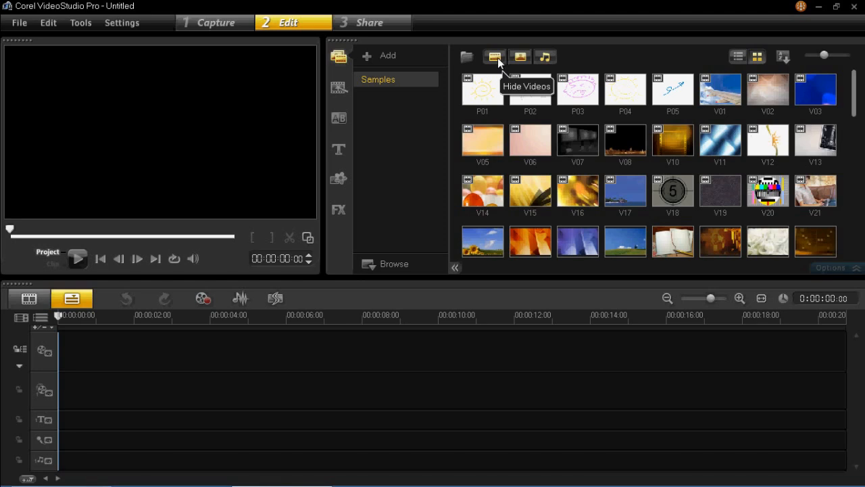
pyautogui.click(515, 56)
pyautogui.click(545, 57)
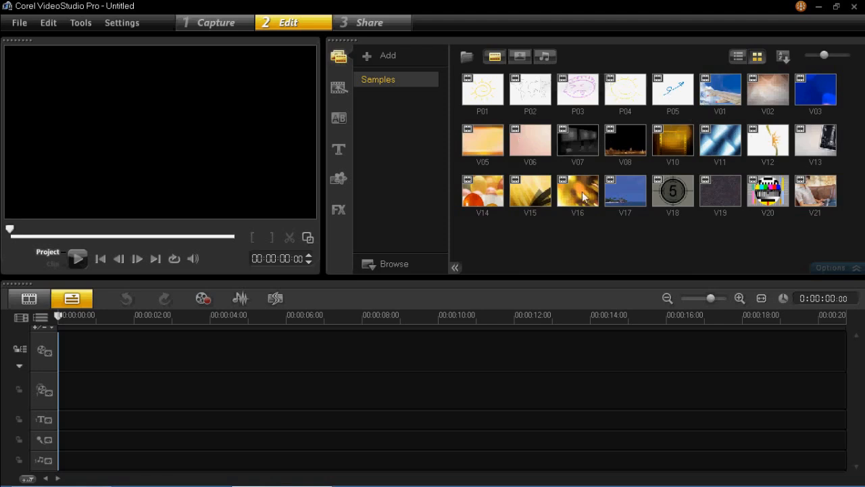
# View the library's sample photos with the videos hidden, and hide the photos again.
pyautogui.click(495, 59)
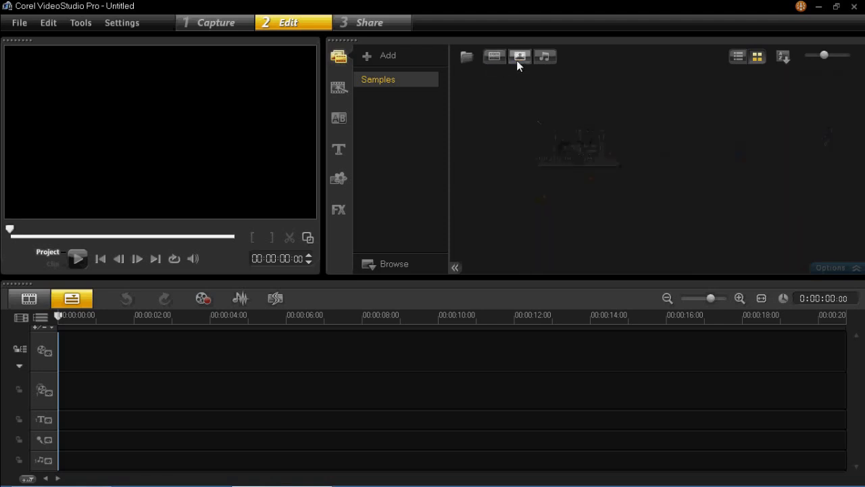
pyautogui.click(519, 58)
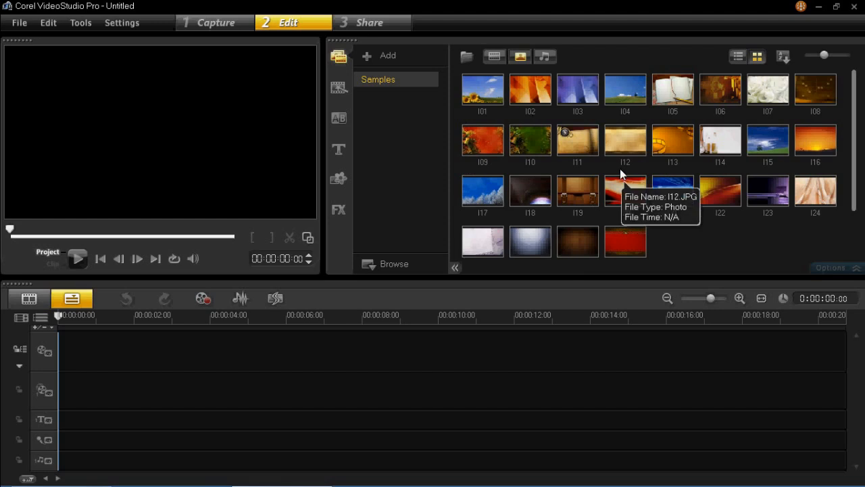
pyautogui.click(517, 57)
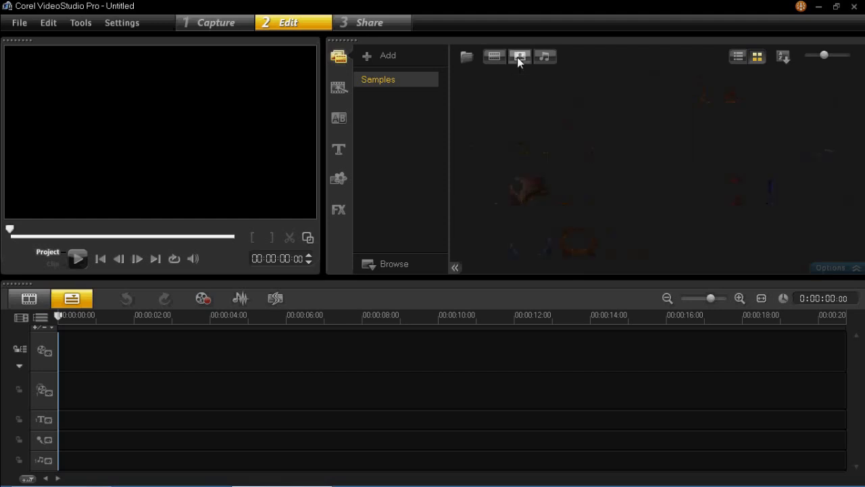
# Show the sample videos, place clip V12 at the start of the video track and return the playhead to the beginning.
pyautogui.click(498, 57)
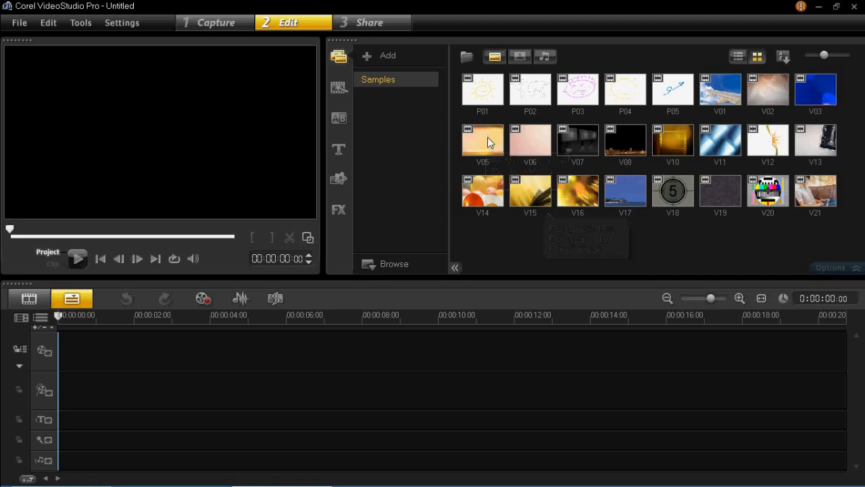
pyautogui.moveTo(762, 135); pyautogui.dragTo(233, 355)
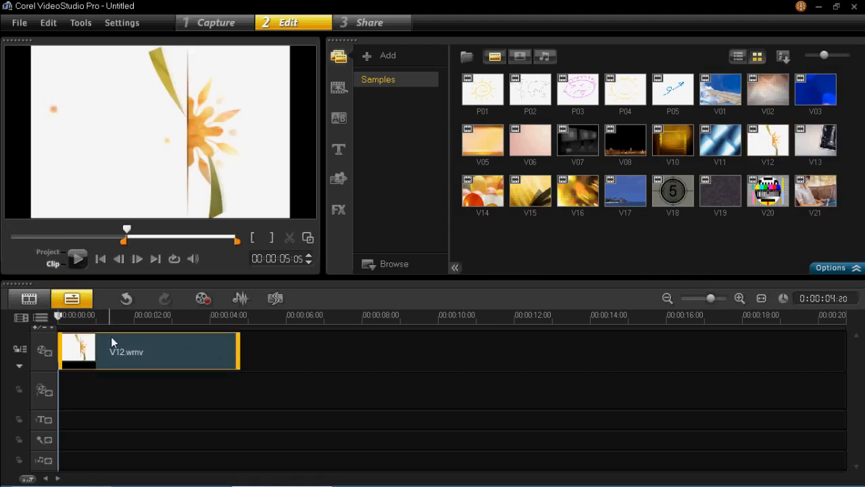
pyautogui.moveTo(127, 317); pyautogui.dragTo(34, 319)
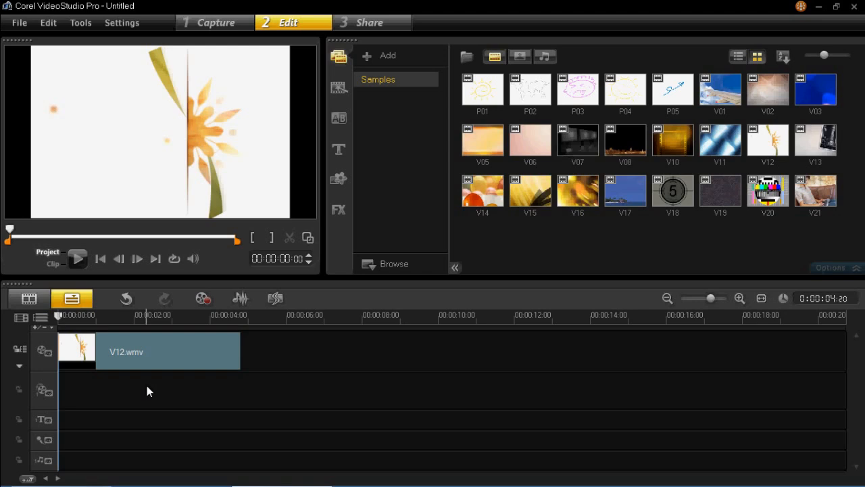
# Trim the end of the V12 clip to about 4 seconds and extend it back to its full length.
pyautogui.click(223, 350)
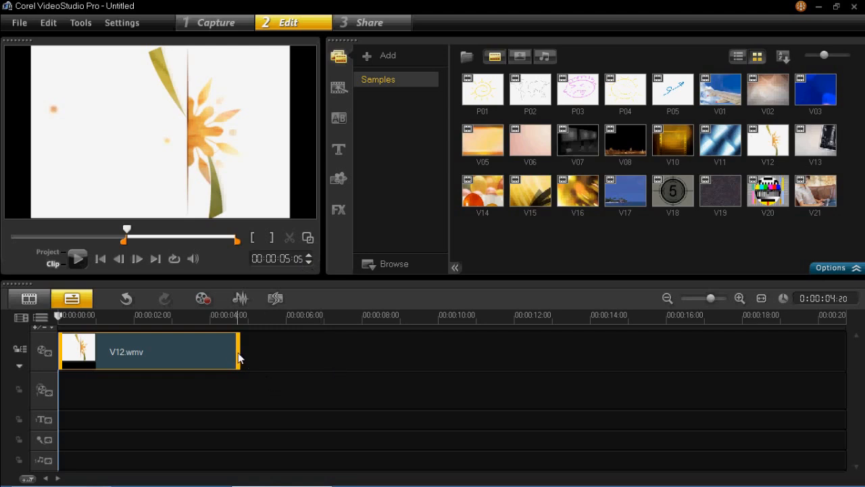
pyautogui.moveTo(238, 356); pyautogui.dragTo(215, 356)
pyautogui.click(204, 319)
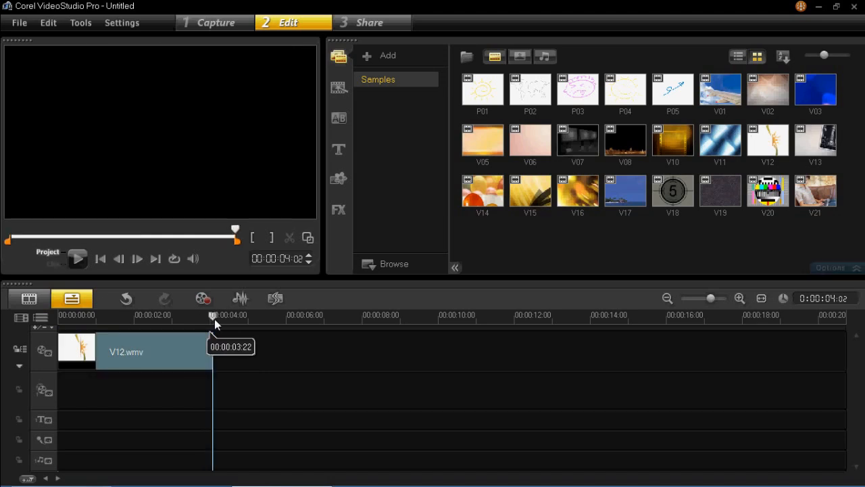
pyautogui.click(212, 353)
pyautogui.moveTo(213, 348); pyautogui.dragTo(281, 341)
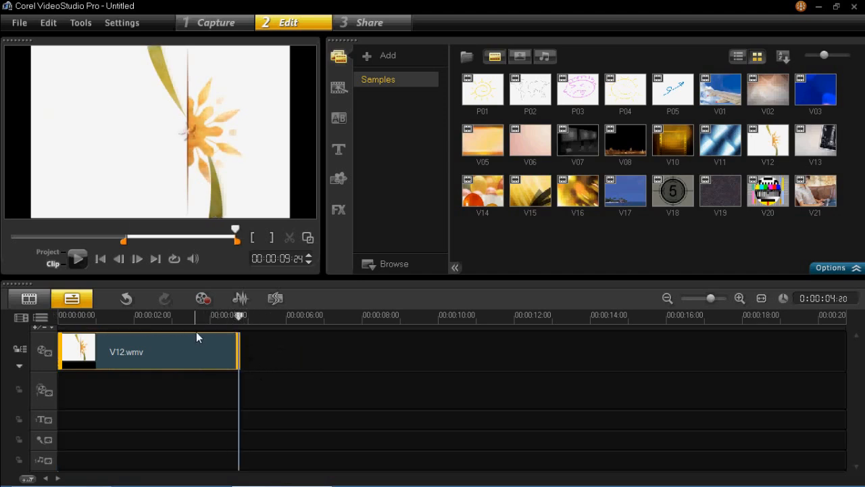
pyautogui.click(253, 334)
pyautogui.press('space')
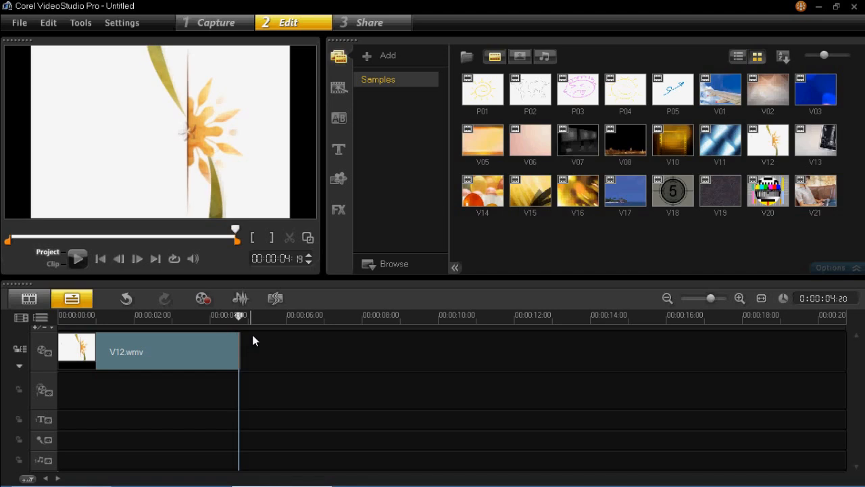
# Add a title reading "Daves top Tips" over the video at the start of the project.
pyautogui.click(339, 149)
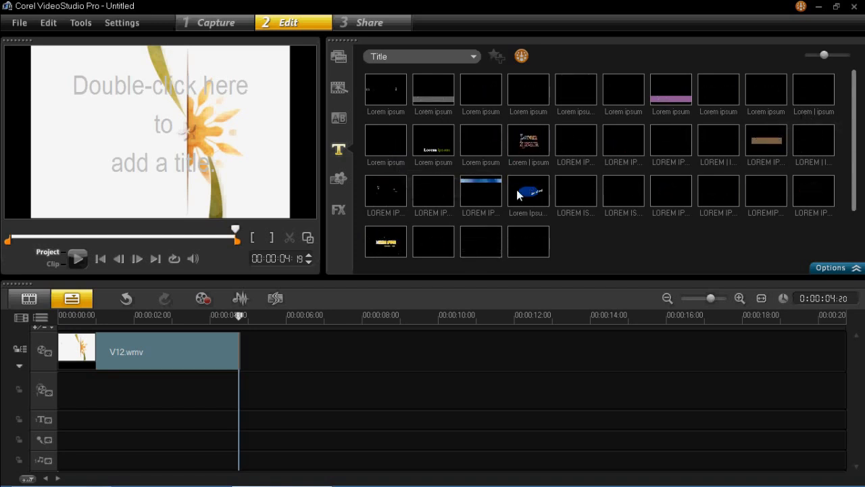
pyautogui.click(822, 268)
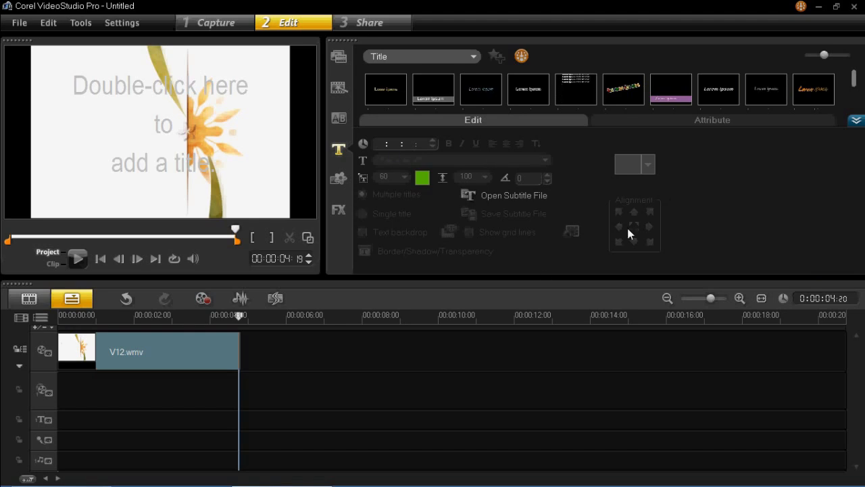
pyautogui.moveTo(92, 323); pyautogui.dragTo(48, 320)
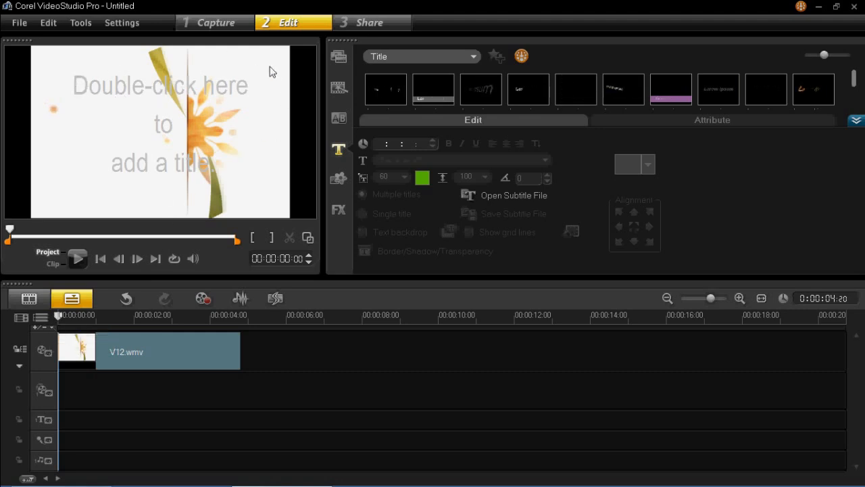
pyautogui.doubleClick(168, 146)
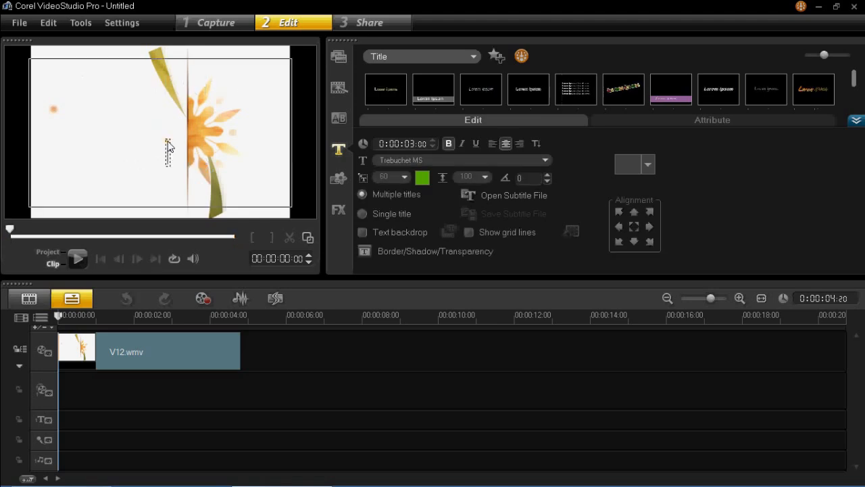
pyautogui.write('Da')
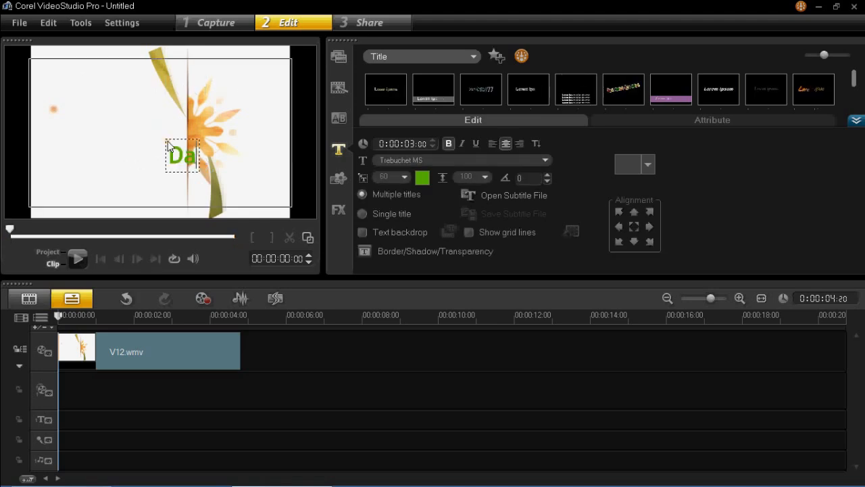
pyautogui.write('ves top Tip')
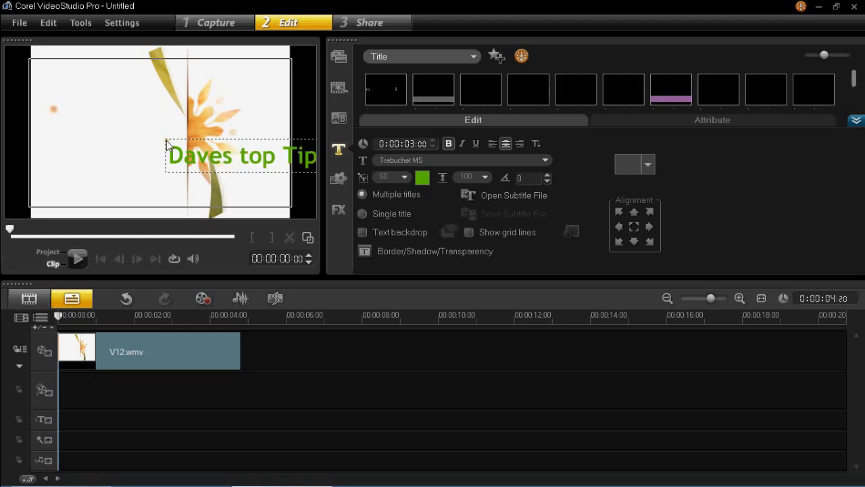
pyautogui.click(213, 142)
# Move the title to the upper left of the frame and capitalise its second word as "Top", keeping it on one line.
pyautogui.moveTo(209, 166); pyautogui.dragTo(86, 92)
pyautogui.doubleClick(108, 90)
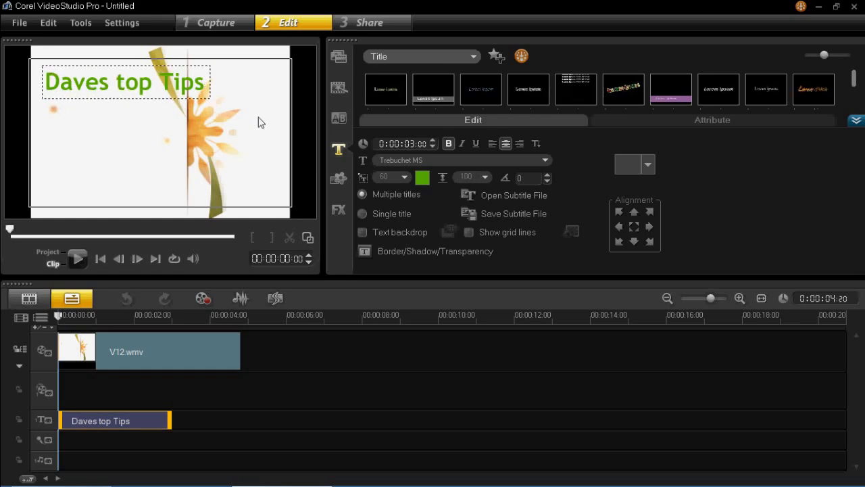
pyautogui.press('BackSpace')
pyautogui.write('T')
pyautogui.press('Return')
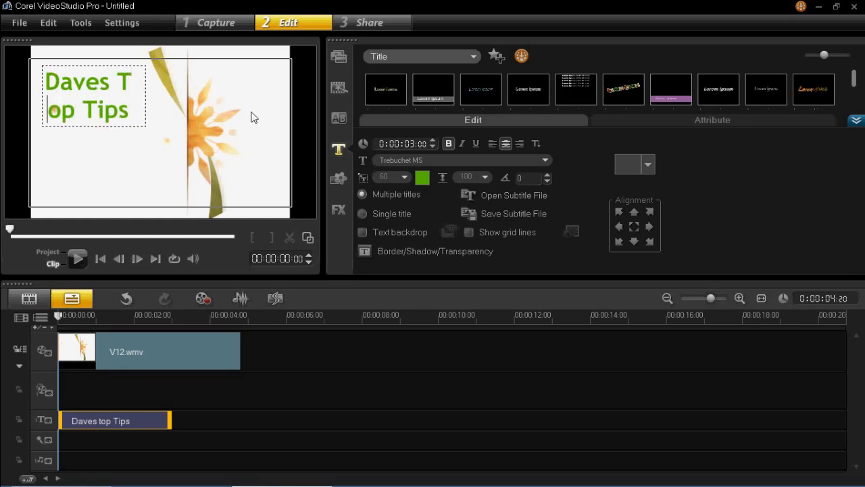
pyautogui.press('BackSpace')
pyautogui.click(229, 160)
# Move the title to the lower left of the frame and add the missing apostrophe so it reads "Dave's Top Tips".
pyautogui.moveTo(161, 76); pyautogui.dragTo(155, 180)
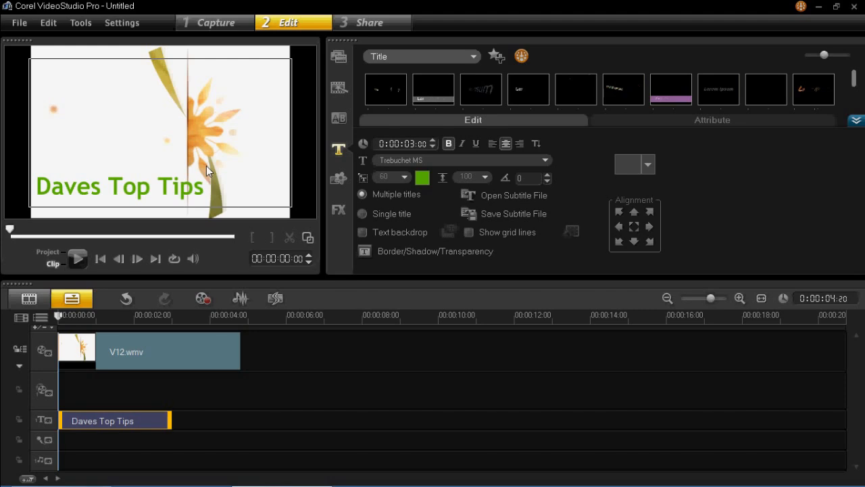
pyautogui.doubleClick(90, 190)
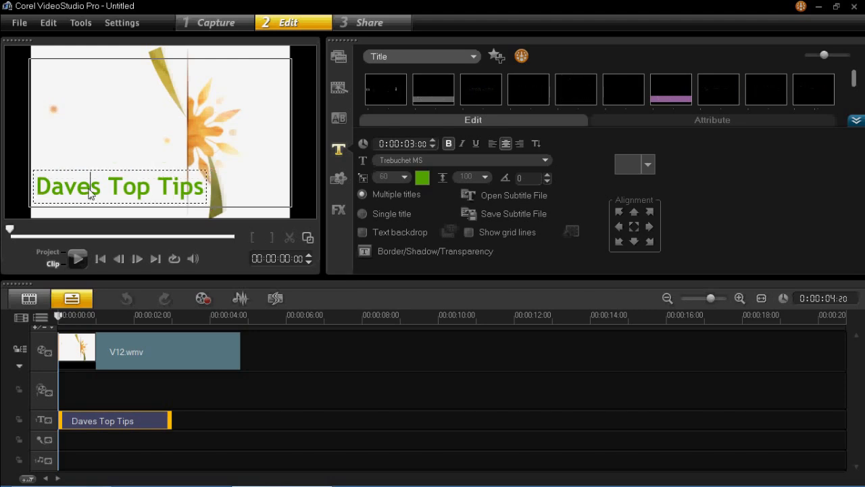
pyautogui.write("'")
pyautogui.click(165, 161)
pyautogui.click(166, 144)
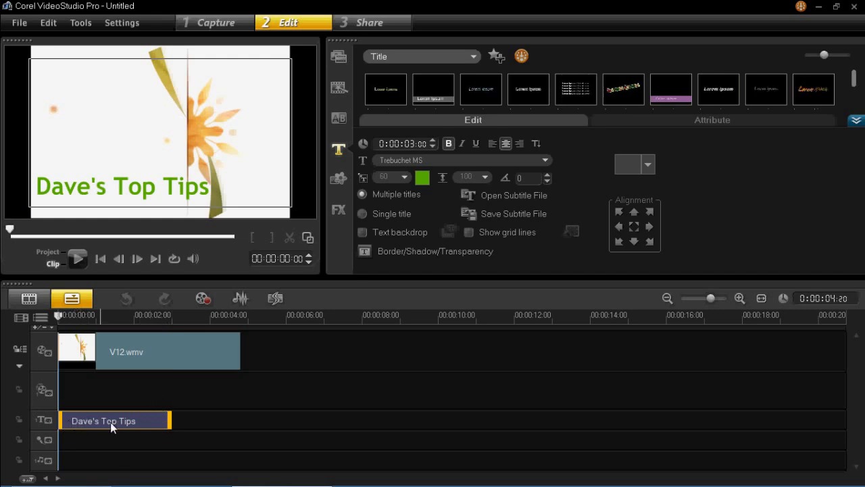
# Play the project from the beginning to preview how long the title stays over the clip.
pyautogui.moveTo(116, 324); pyautogui.dragTo(49, 308)
pyautogui.click(77, 265)
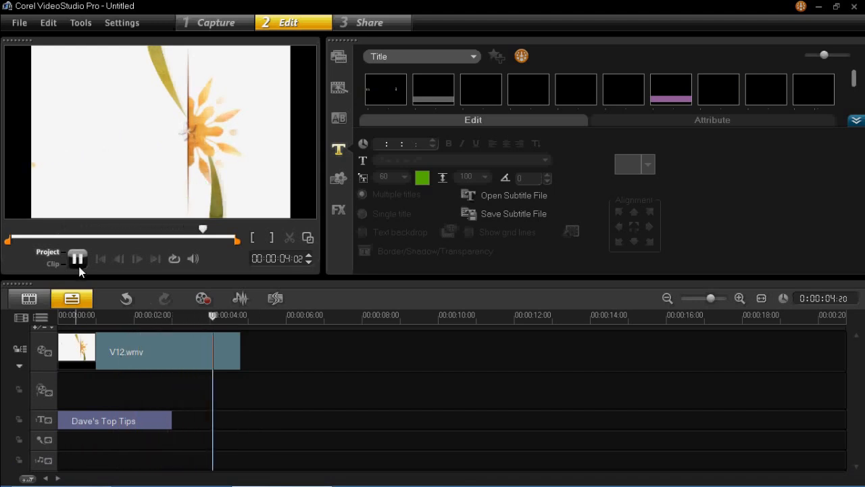
pyautogui.press('space')
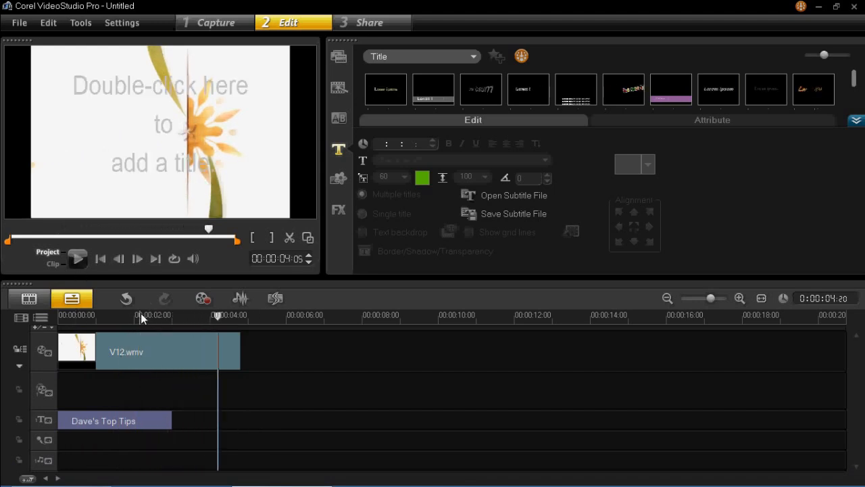
# Extend the end of the title on the title track to match the end of the V12 clip.
pyautogui.click(149, 421)
pyautogui.moveTo(164, 315); pyautogui.dragTo(164, 315)
pyautogui.click(170, 422)
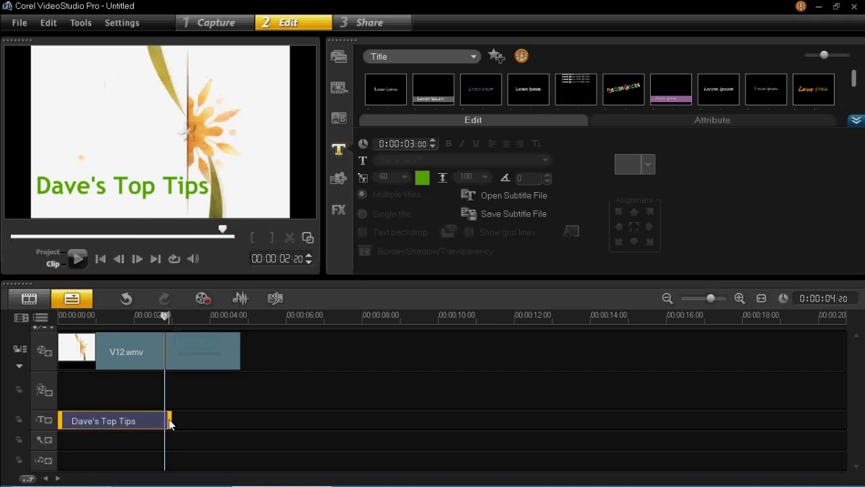
pyautogui.moveTo(168, 421); pyautogui.dragTo(238, 416)
# Play the project from the beginning to check the lengthened title against the video.
pyautogui.moveTo(208, 318); pyautogui.dragTo(61, 318)
pyautogui.click(80, 259)
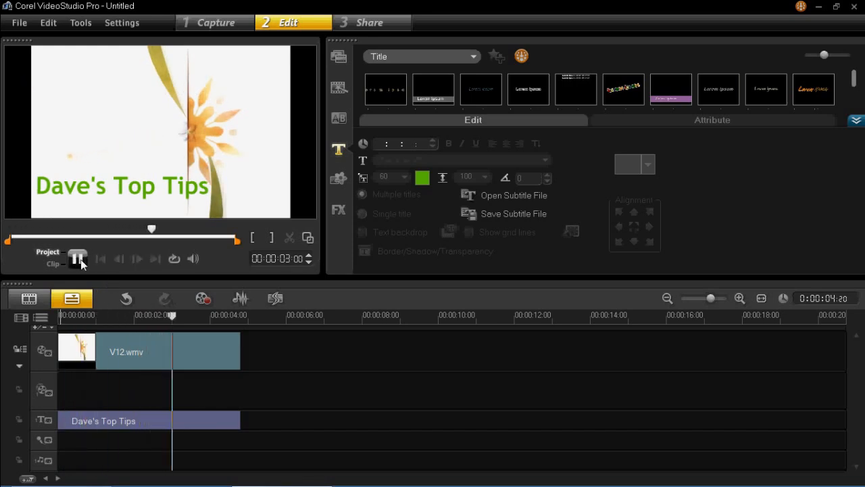
pyautogui.click(79, 259)
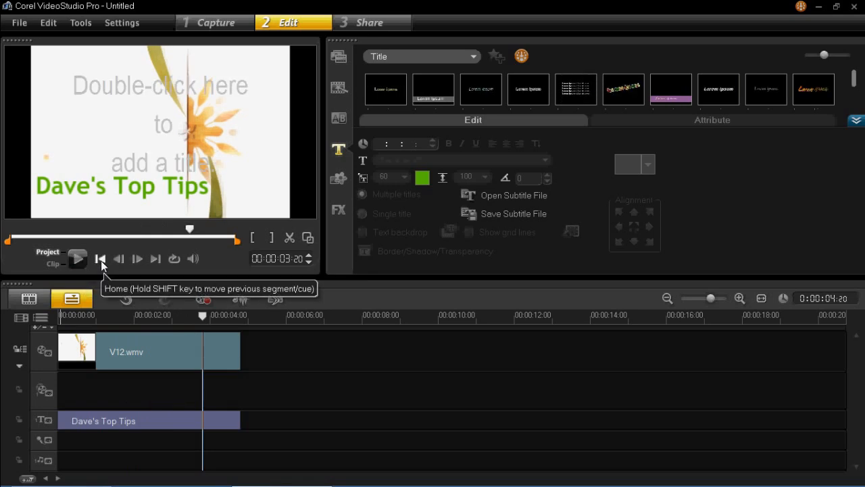
# Enable text animation on the "Dave's Top Tips" title and choose the Drop animation type.
pyautogui.click(98, 423)
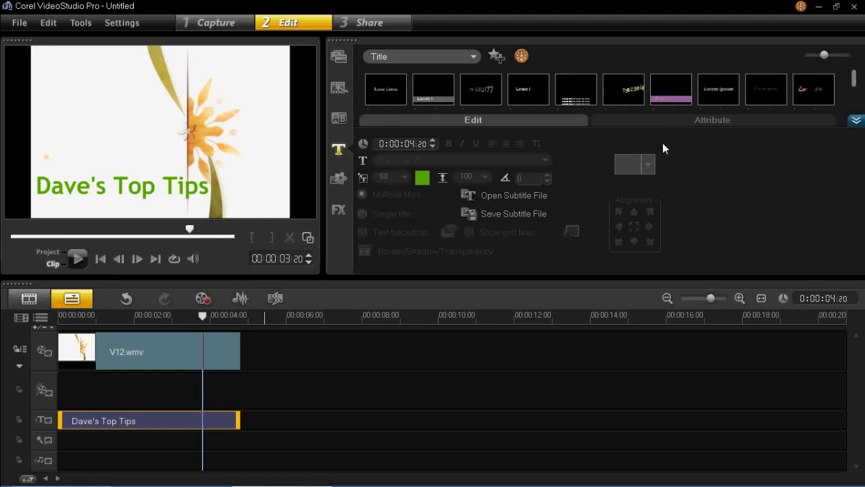
pyautogui.click(132, 194)
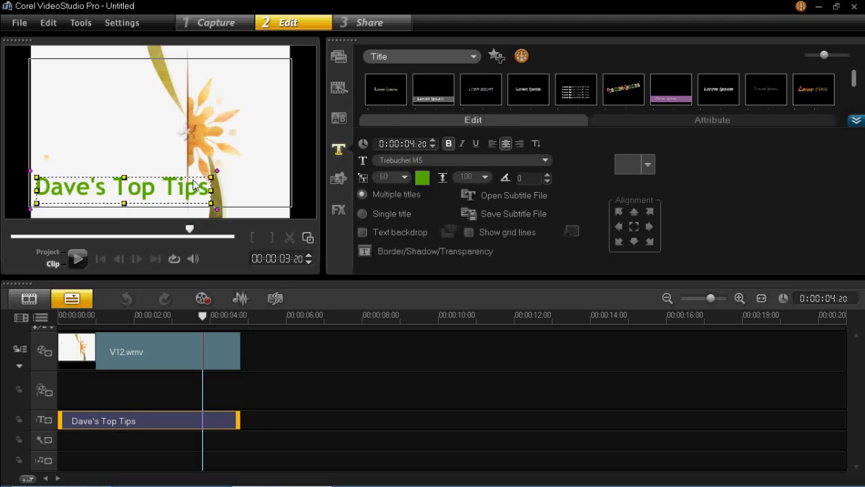
pyautogui.click(634, 119)
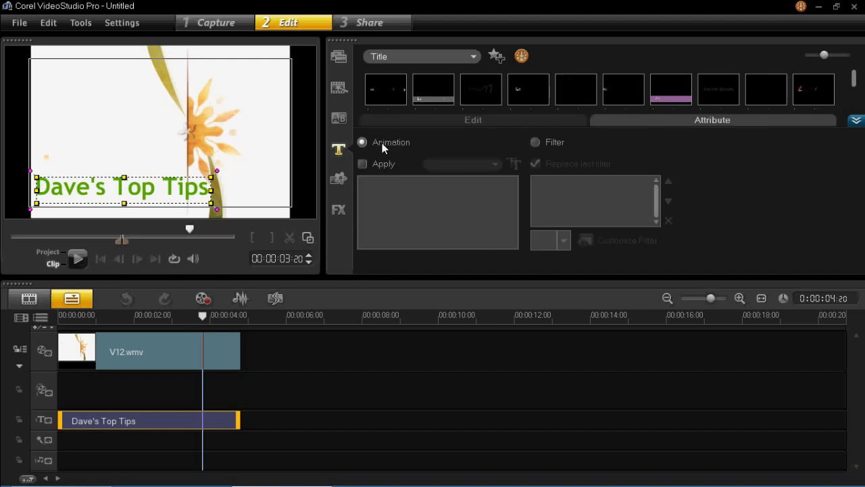
pyautogui.click(378, 164)
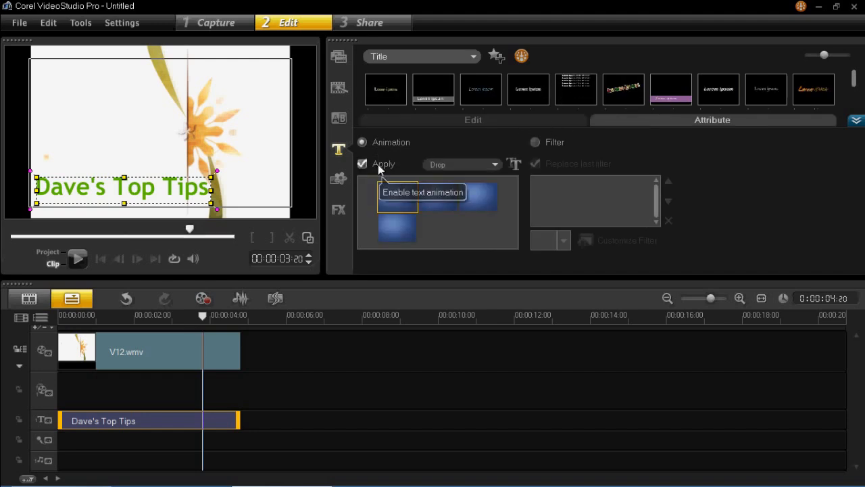
pyautogui.click(444, 164)
pyautogui.scroll(-1, 497, 203)
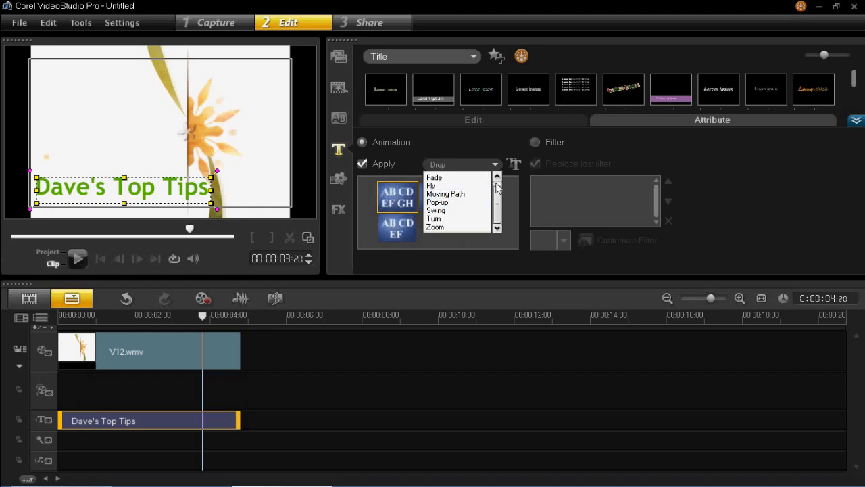
pyautogui.scroll(1, 498, 188)
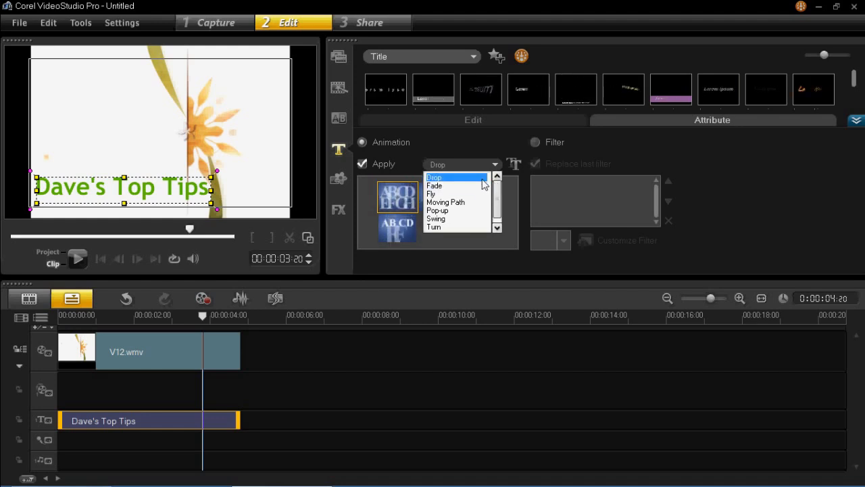
pyautogui.click(483, 178)
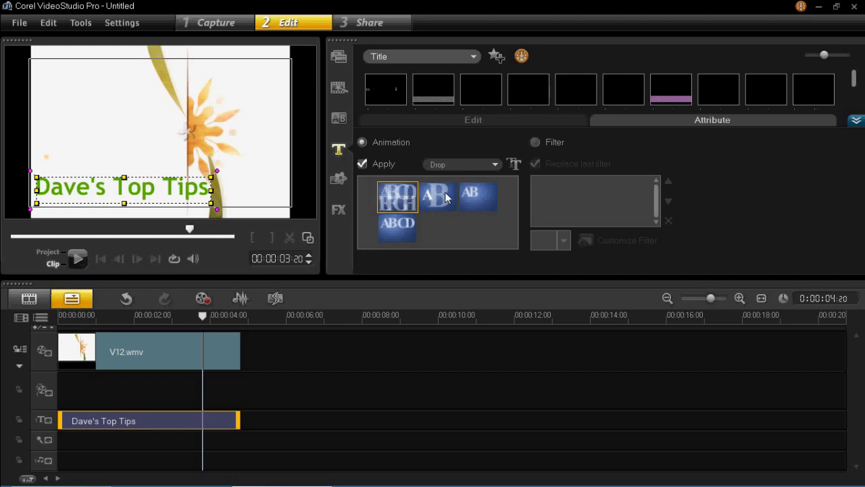
# Try the Fade, Fly and Swing animation types on the title and browse their presets.
pyautogui.click(457, 164)
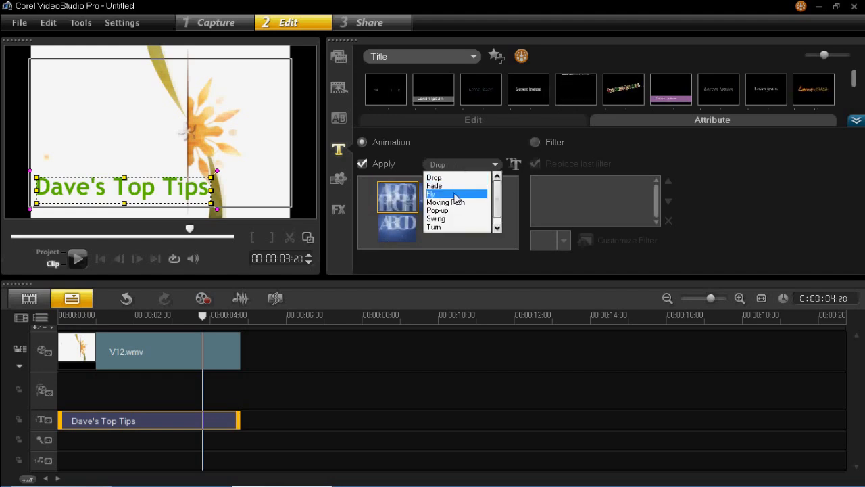
pyautogui.click(460, 186)
pyautogui.moveTo(513, 192)
pyautogui.mouseDown()
pyautogui.moveTo(511, 212)
pyautogui.moveTo(503, 192)
pyautogui.mouseUp()
pyautogui.click(494, 165)
pyautogui.click(474, 178)
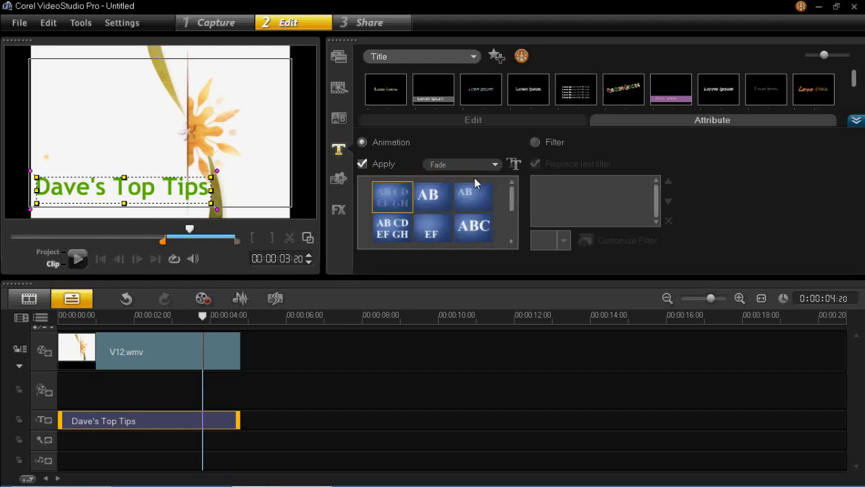
pyautogui.click(481, 170)
pyautogui.click(478, 181)
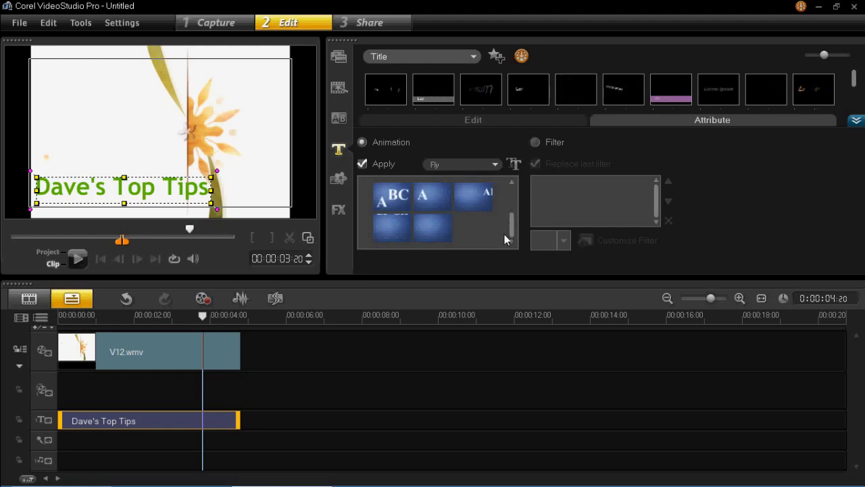
pyautogui.click(487, 167)
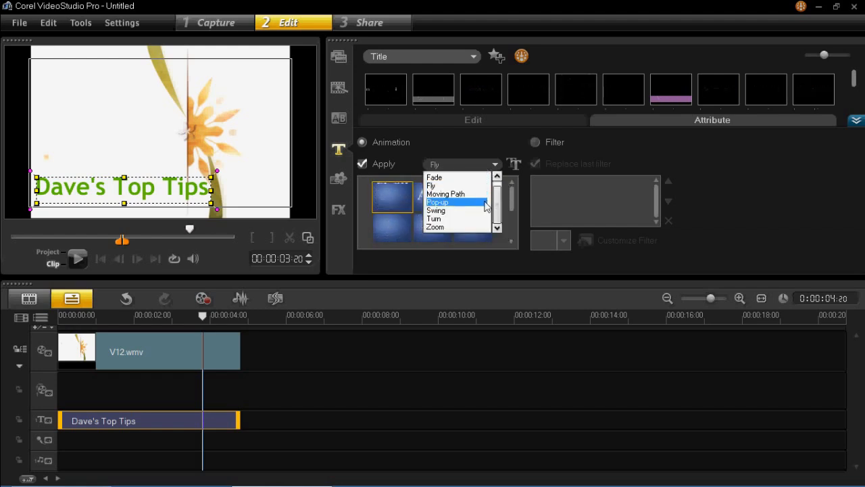
pyautogui.click(484, 211)
# Apply the second Drop animation preset to the title and preview it from the start of the project.
pyautogui.click(486, 165)
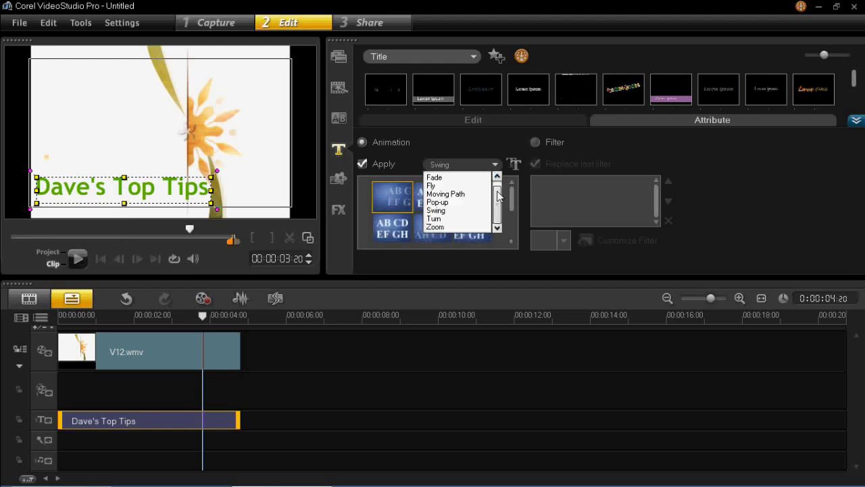
pyautogui.click(477, 177)
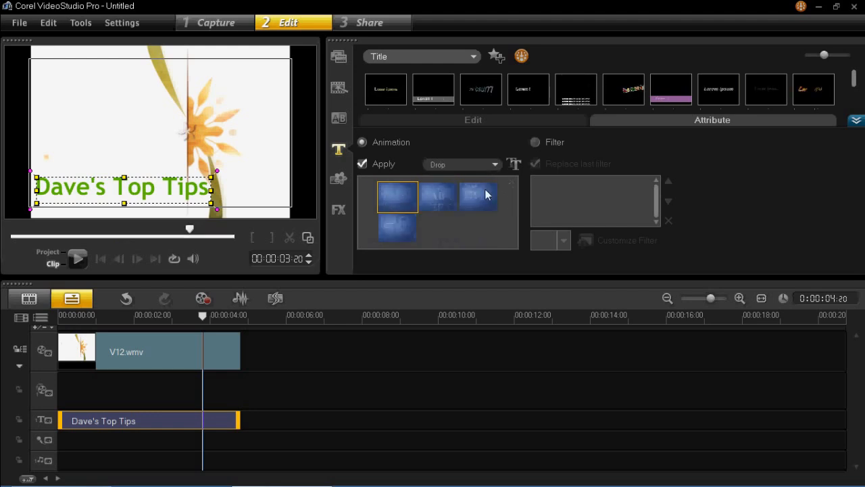
pyautogui.click(446, 200)
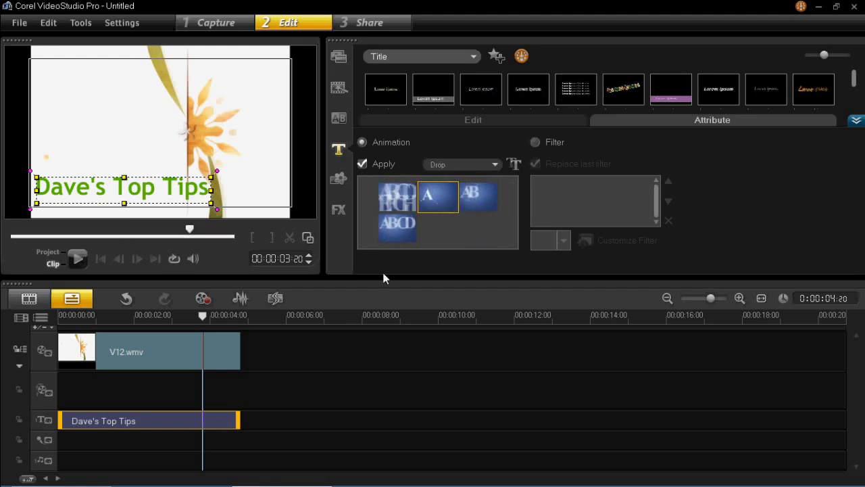
pyautogui.click(181, 314)
pyautogui.click(58, 314)
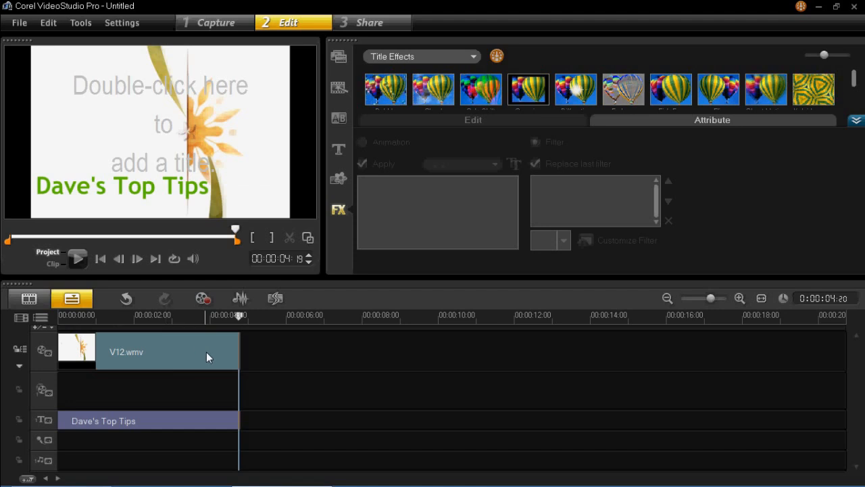
# Change the title's font to Sonic XBd BT and nudge the title slightly lower in the frame.
pyautogui.click(162, 201)
pyautogui.click(154, 197)
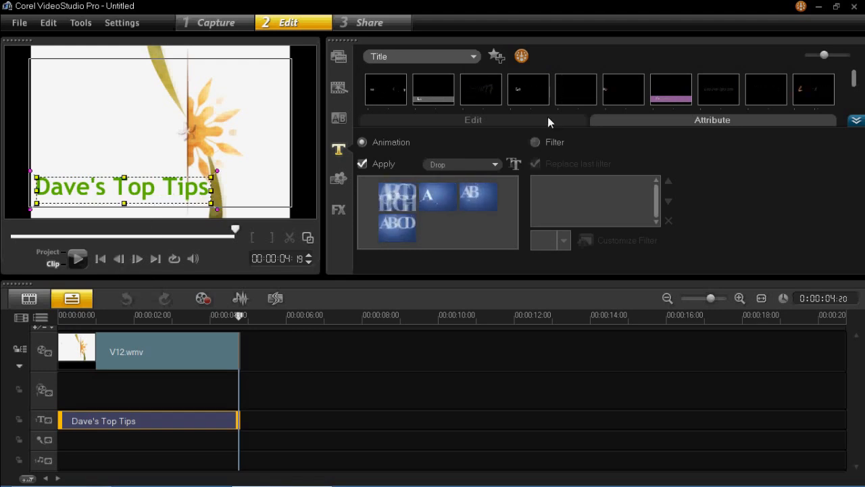
pyautogui.click(524, 125)
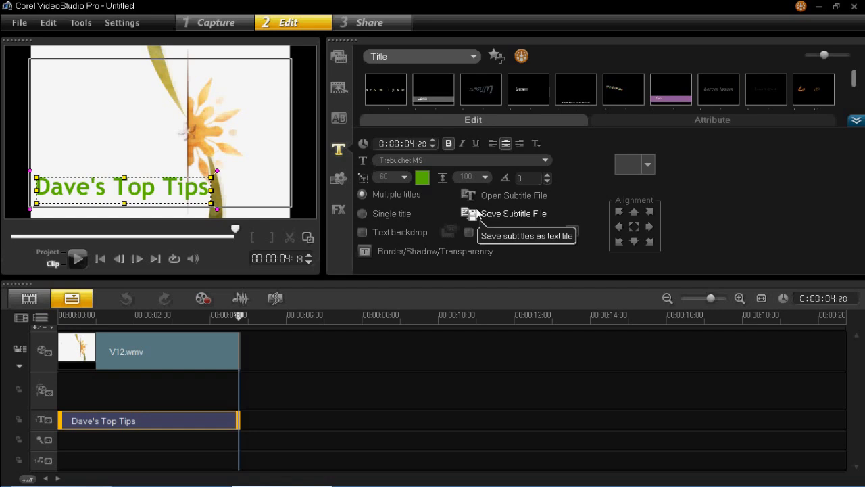
pyautogui.click(471, 160)
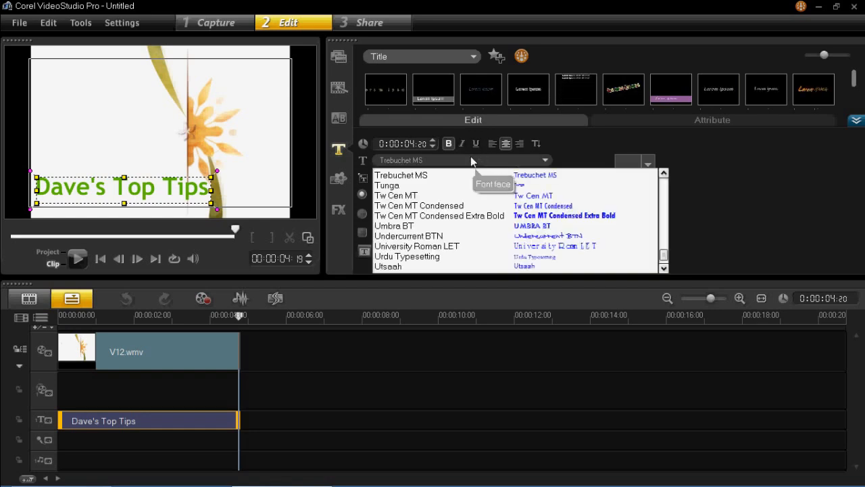
pyautogui.click(665, 230)
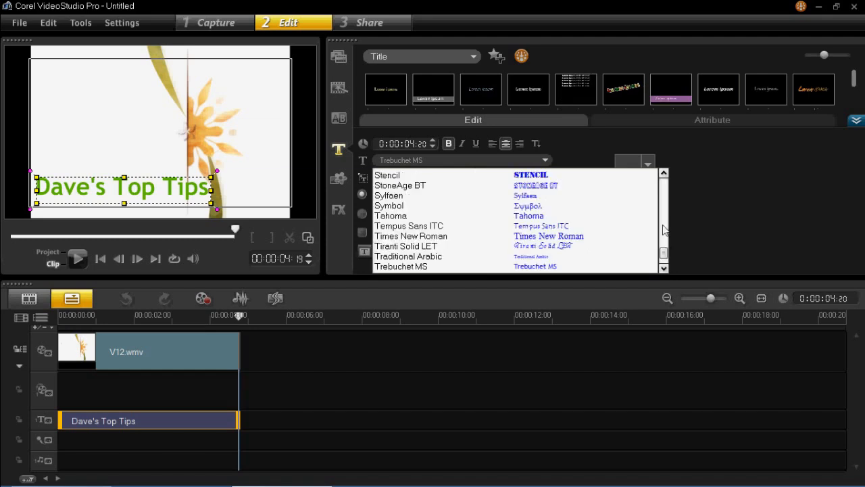
pyautogui.click(664, 221)
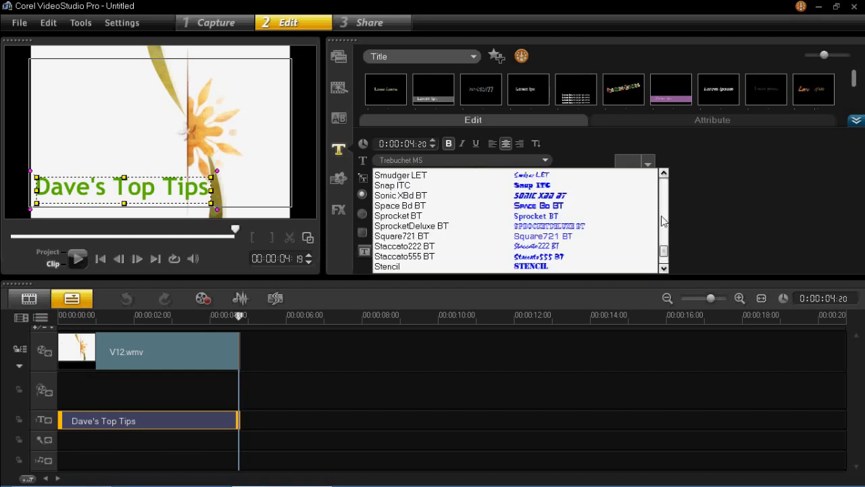
pyautogui.click(612, 196)
pyautogui.moveTo(188, 178); pyautogui.dragTo(186, 185)
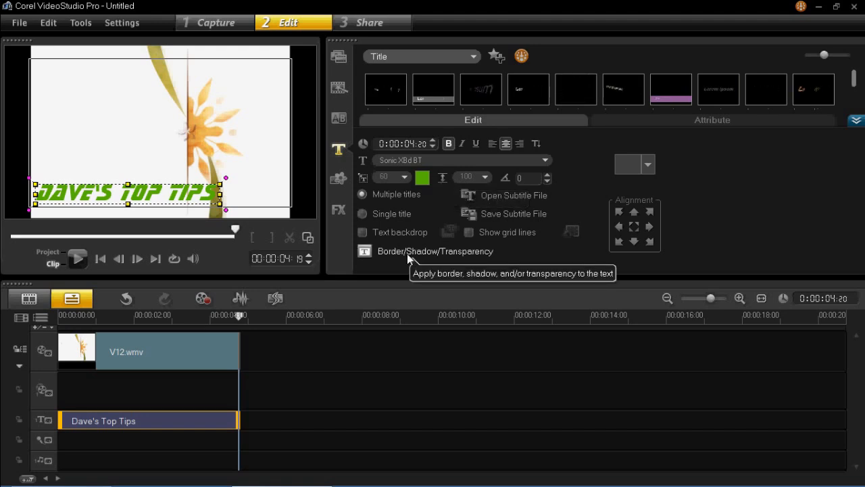
# Add a drop shadow to the title with X and Y offsets of 5.0.
pyautogui.click(436, 252)
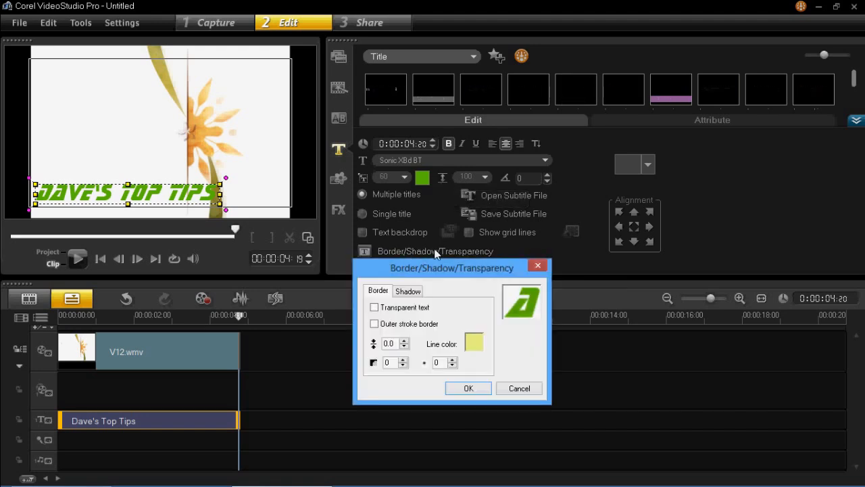
pyautogui.moveTo(453, 270); pyautogui.dragTo(502, 90)
pyautogui.click(459, 110)
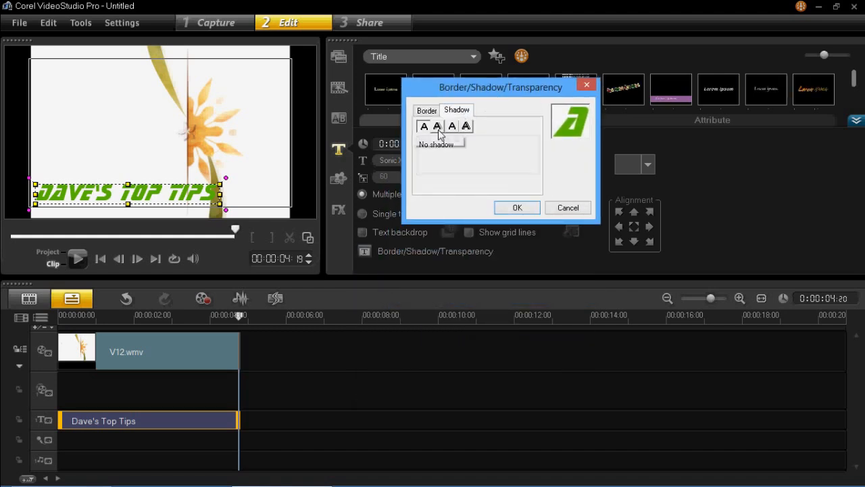
pyautogui.click(438, 126)
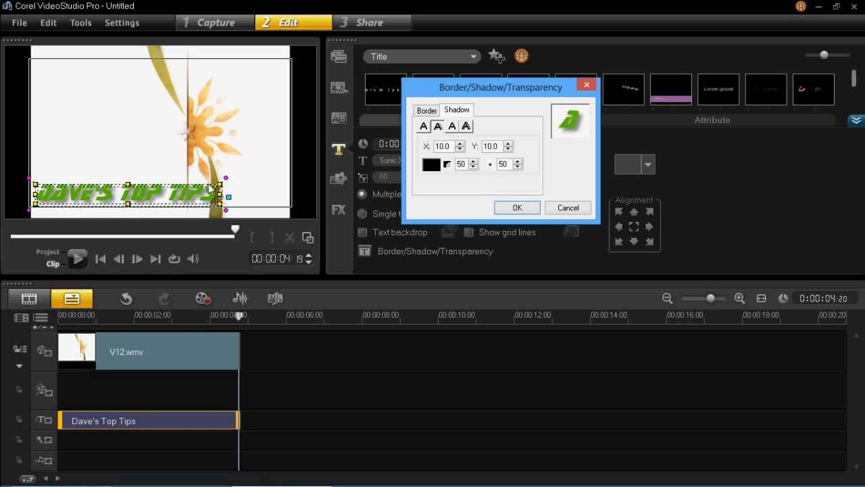
pyautogui.click(460, 149)
pyautogui.click(460, 149)
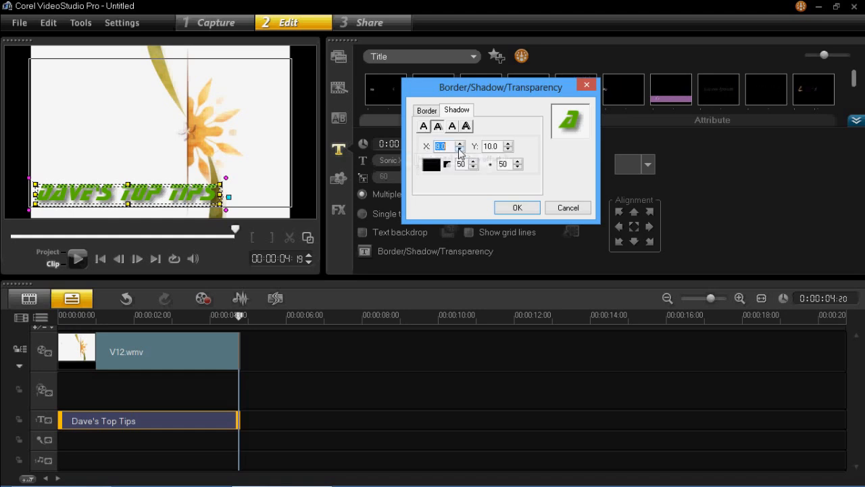
pyautogui.click(507, 149)
pyautogui.click(507, 149)
pyautogui.click(508, 149)
pyautogui.click(508, 149)
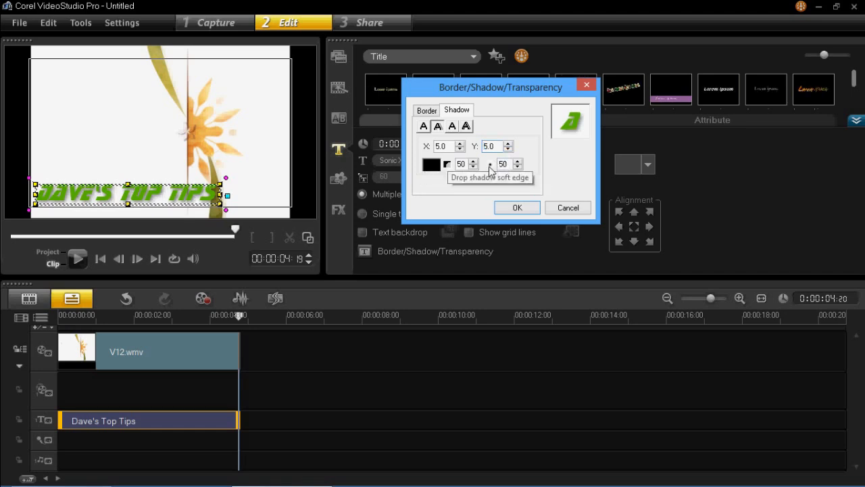
# Set the drop shadow's soft edge to 5 and its transparency to 0, and apply the shadow settings.
pyautogui.moveTo(508, 164); pyautogui.dragTo(484, 170)
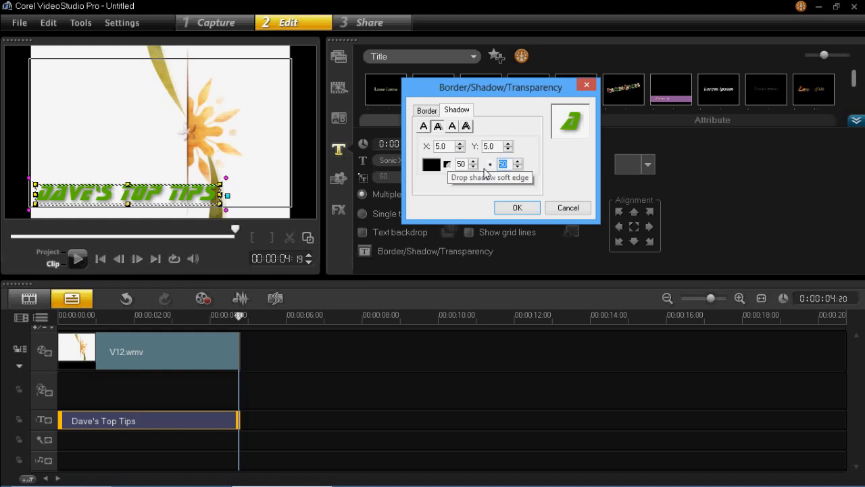
pyautogui.write('5')
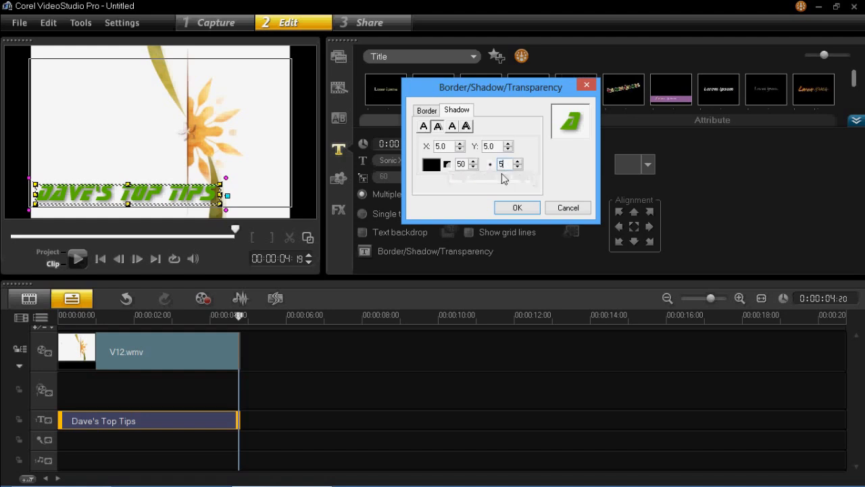
pyautogui.doubleClick(461, 163)
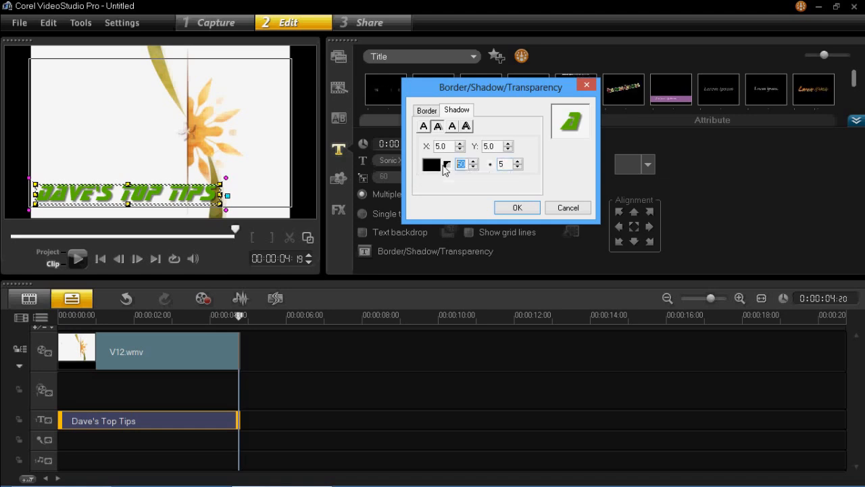
pyautogui.write('0')
pyautogui.press('Tab')
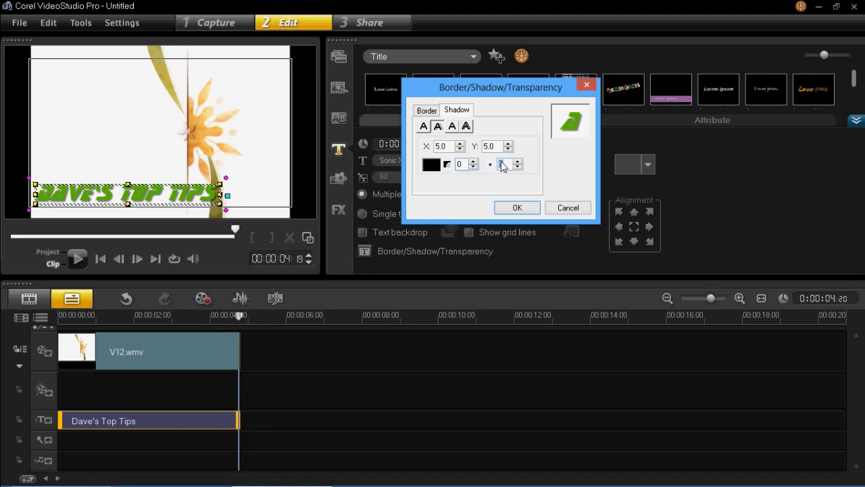
pyautogui.click(511, 207)
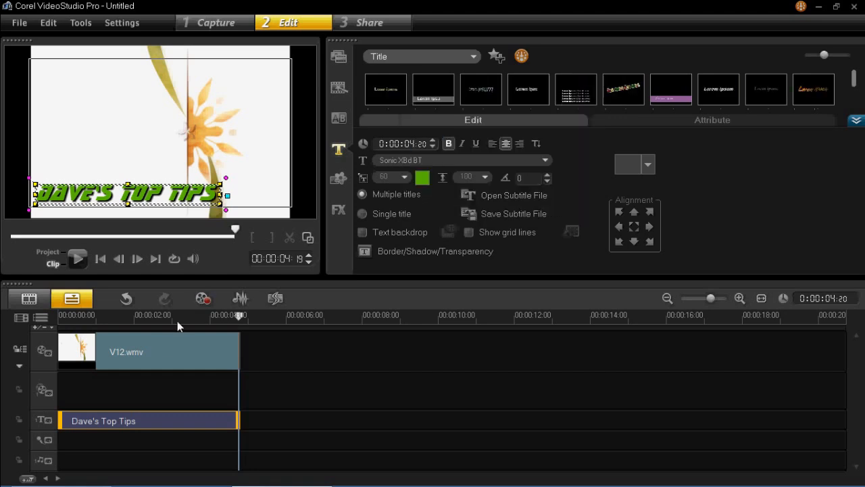
# Play the project from the beginning to preview the animated title with its new font and shadow.
pyautogui.moveTo(168, 319); pyautogui.dragTo(36, 298)
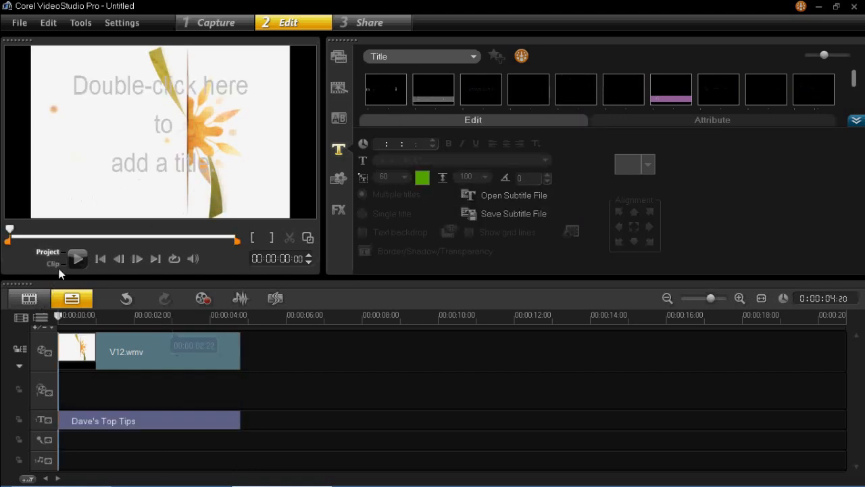
pyautogui.click(79, 258)
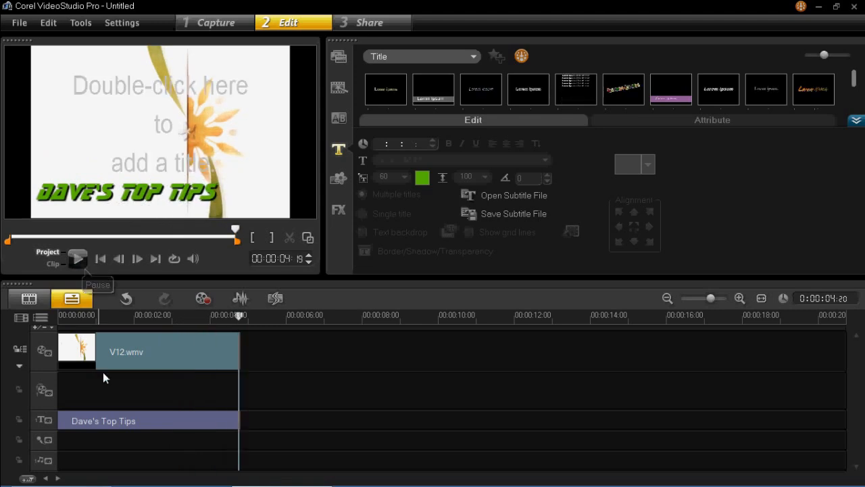
# Select the "Dave's Top Tips" title on the timeline and change its animation type from Drop to Fly.
pyautogui.click(116, 418)
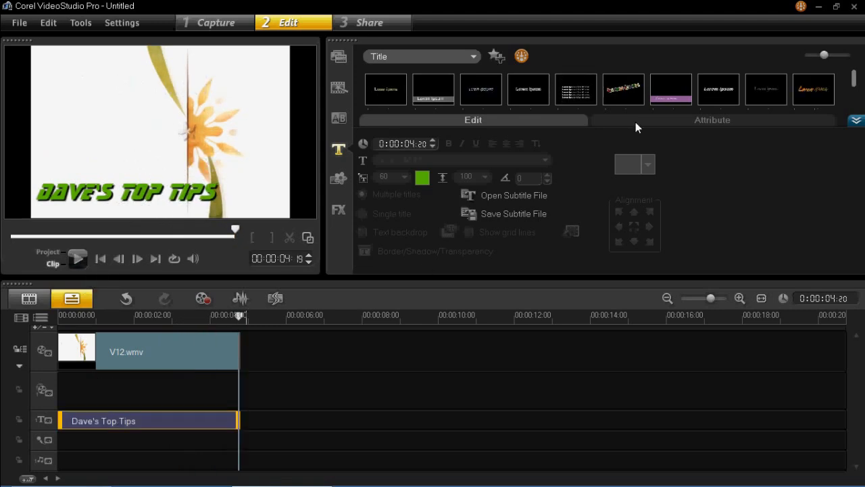
pyautogui.click(636, 122)
pyautogui.click(389, 141)
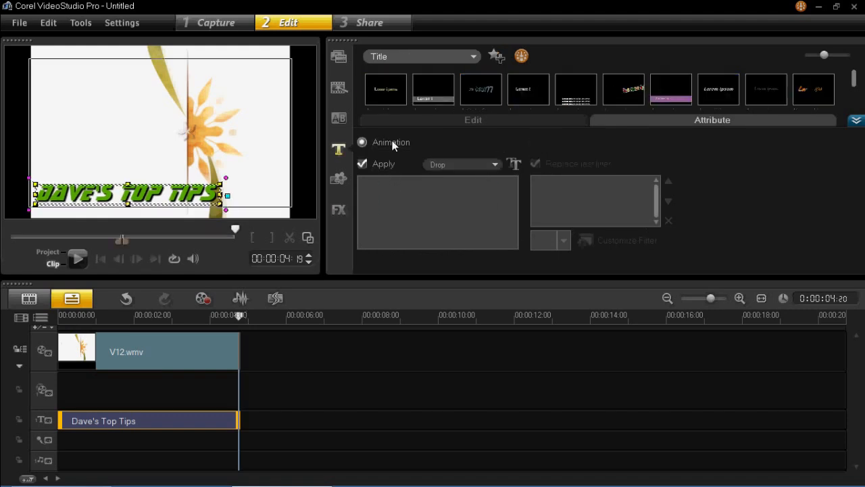
pyautogui.click(513, 165)
pyautogui.click(664, 169)
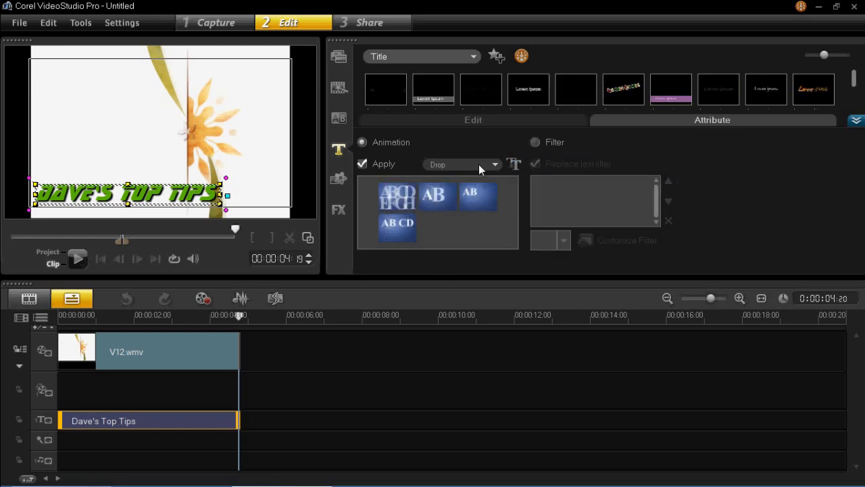
pyautogui.click(478, 164)
pyautogui.click(473, 194)
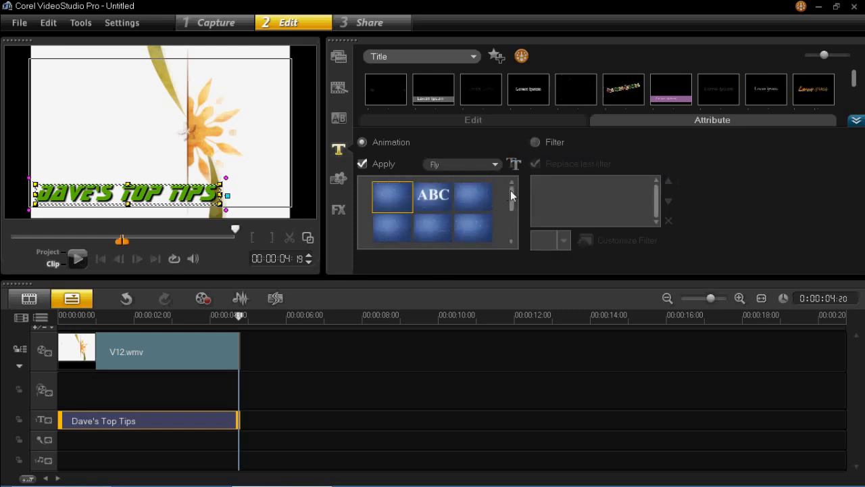
pyautogui.moveTo(510, 190); pyautogui.dragTo(515, 168)
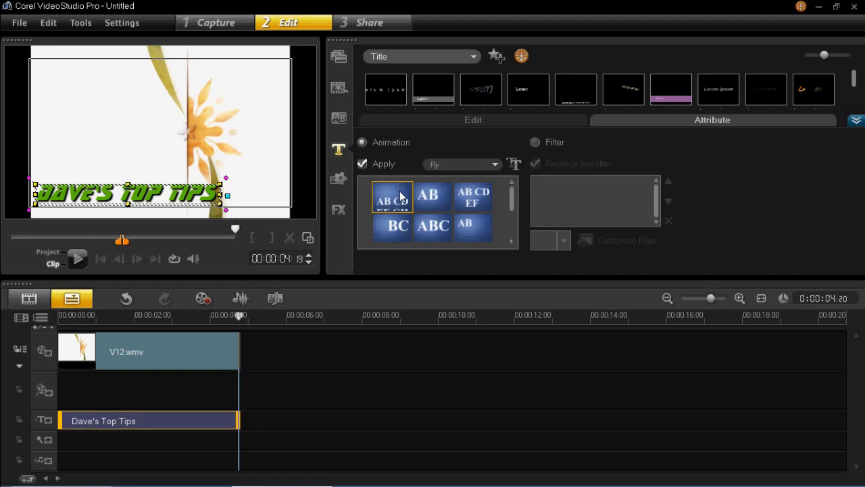
# Customize the title's Fly animation with a Long pause and apply the settings.
pyautogui.click(513, 165)
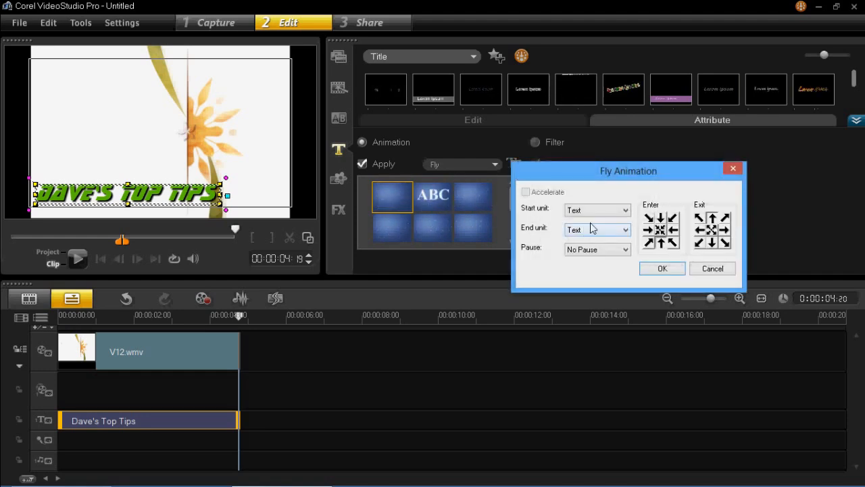
pyautogui.moveTo(628, 175); pyautogui.dragTo(600, 100)
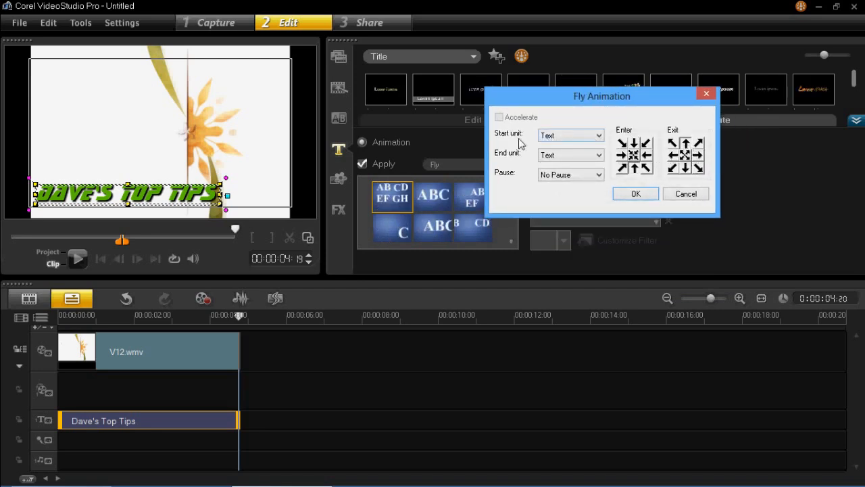
pyautogui.click(546, 175)
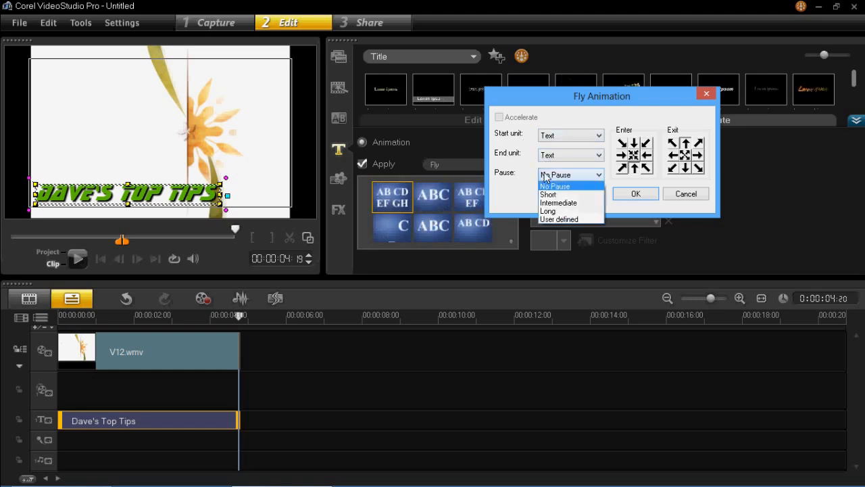
pyautogui.click(557, 211)
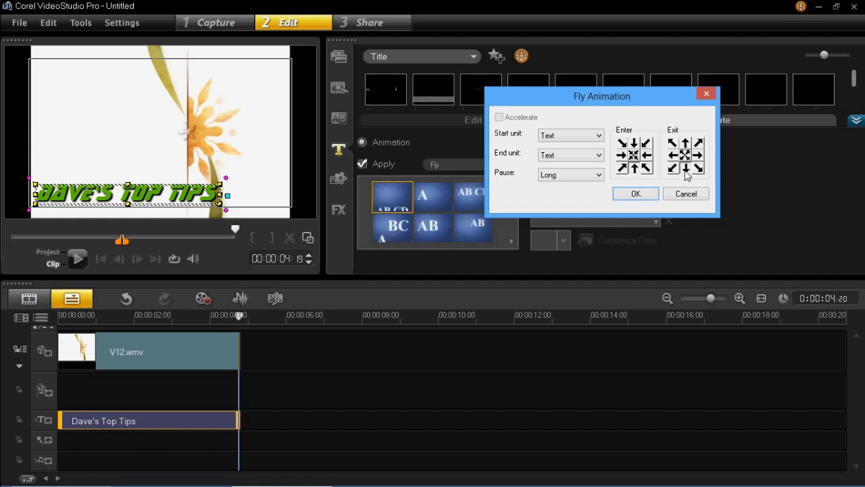
pyautogui.click(635, 193)
# Play the project from the beginning to preview the title's Fly animation, and move the playhead to 00:00:02:22.
pyautogui.moveTo(137, 316); pyautogui.dragTo(33, 309)
pyautogui.click(82, 261)
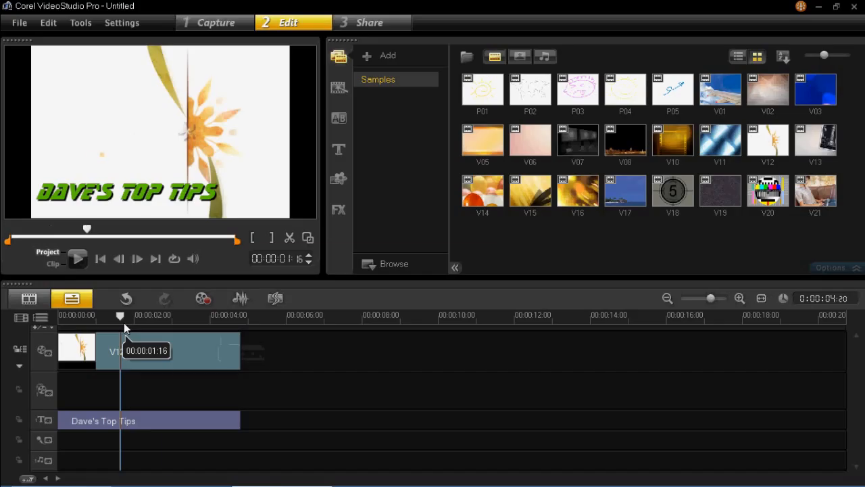
pyautogui.click(168, 316)
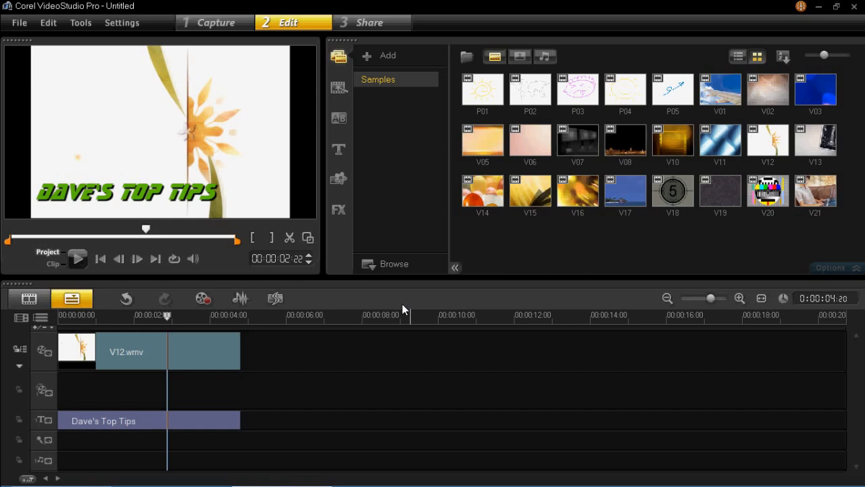
# Show only the sample audio files in the media library and audition the M15 clip.
pyautogui.click(493, 56)
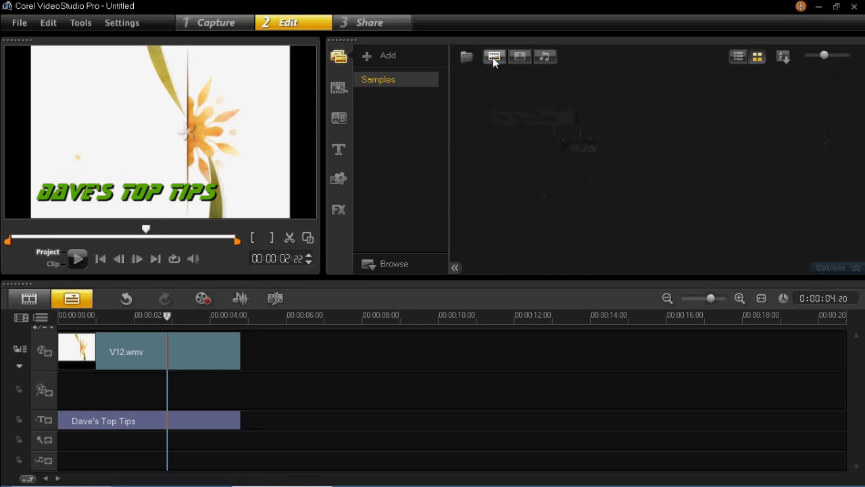
pyautogui.click(544, 58)
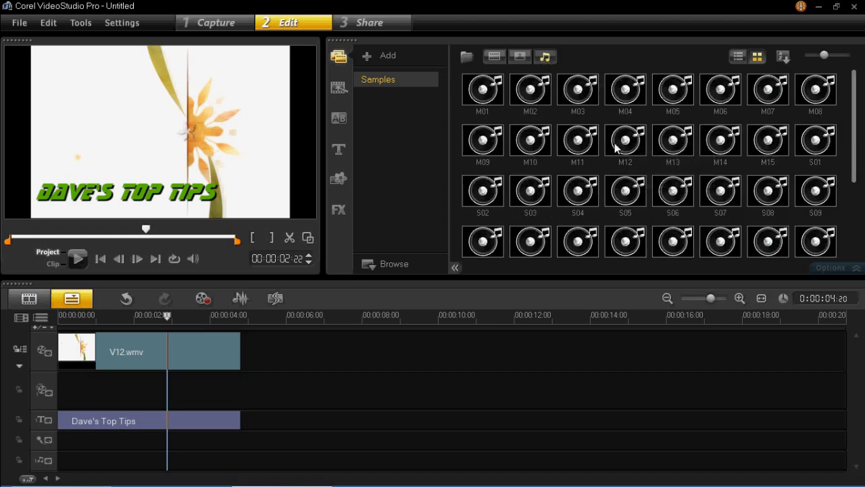
pyautogui.click(767, 140)
pyautogui.click(77, 258)
pyautogui.click(79, 258)
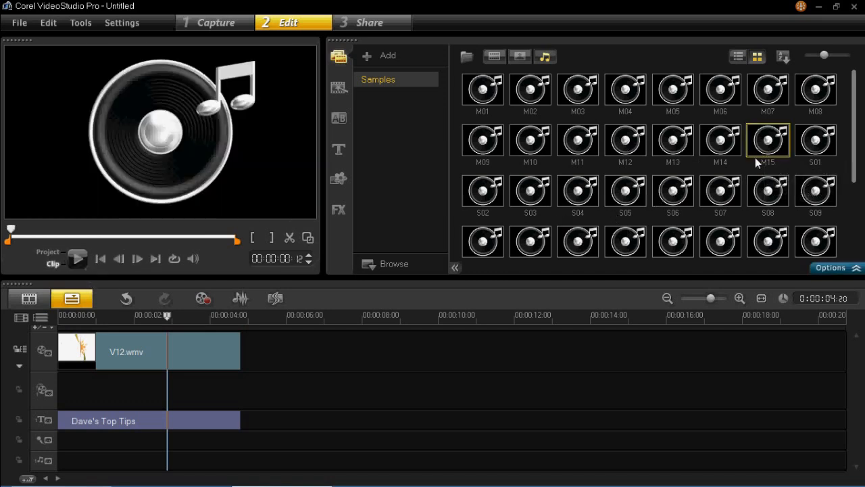
# Place the M15 clip at the start of the music track and play the project from the beginning.
pyautogui.moveTo(784, 150); pyautogui.dragTo(68, 465)
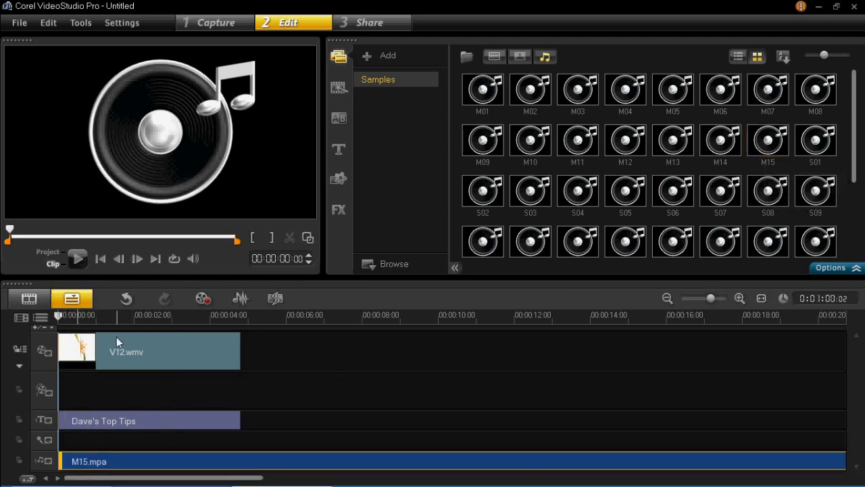
pyautogui.moveTo(124, 316); pyautogui.dragTo(53, 317)
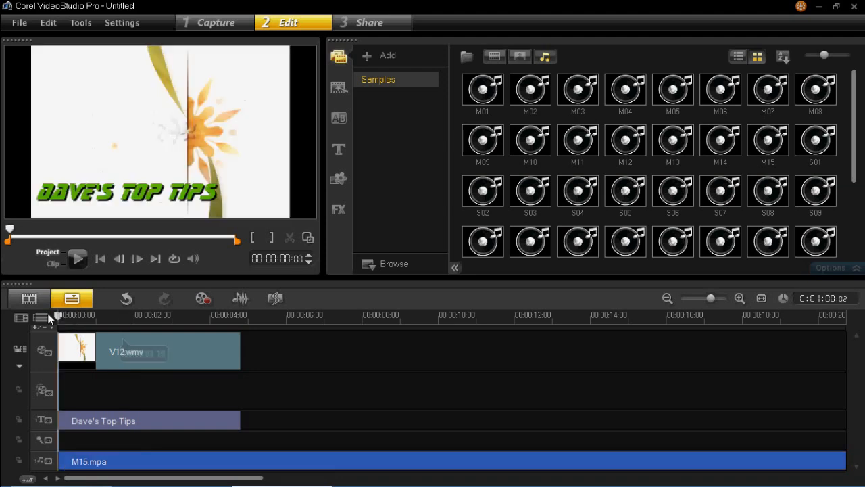
pyautogui.click(78, 259)
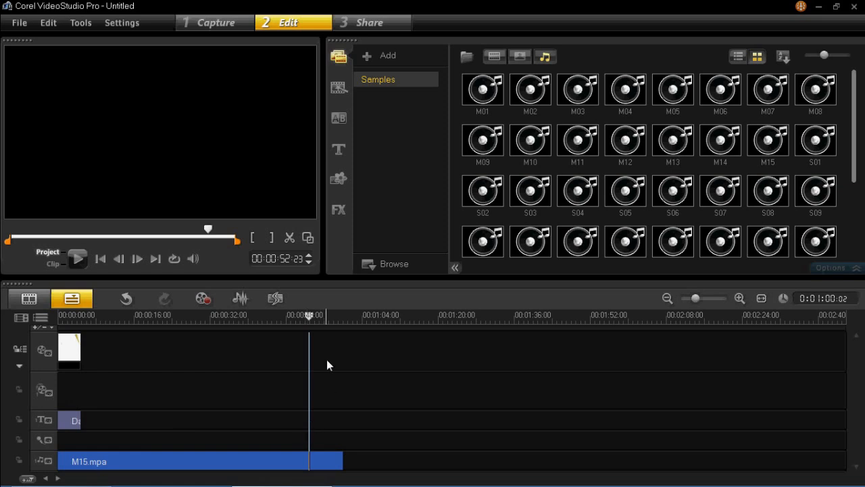
# Trim the end of the M15 music clip to match the end of the V12 video clip.
pyautogui.click(350, 314)
pyautogui.click(320, 461)
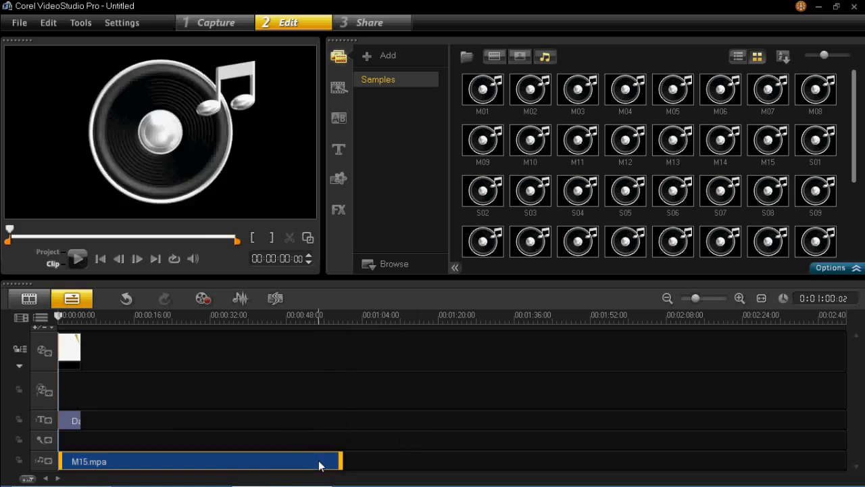
pyautogui.moveTo(341, 463); pyautogui.dragTo(84, 438)
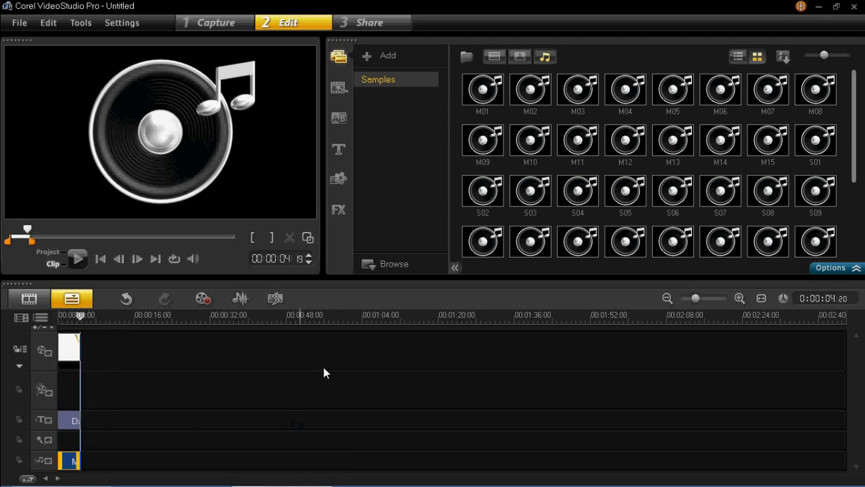
pyautogui.moveTo(696, 296); pyautogui.dragTo(717, 294)
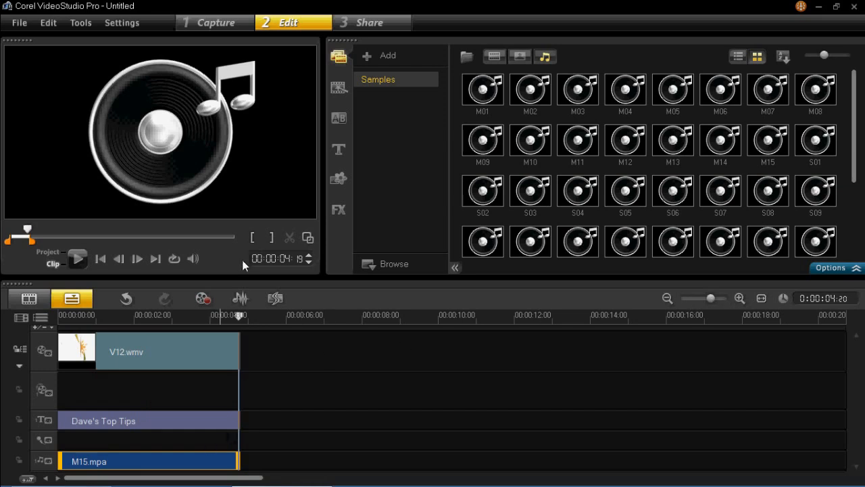
# Add a fade-out to the M15 music clip and adjust the fade's starting point to about 00:00:03:15.
pyautogui.click(241, 298)
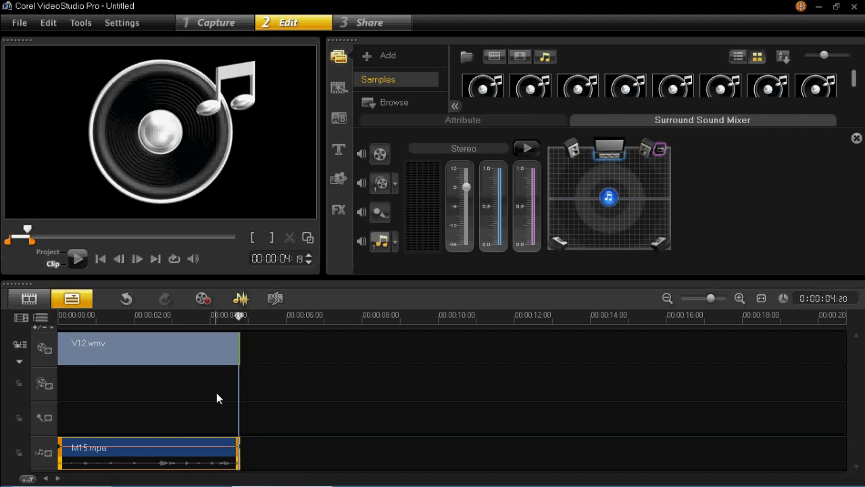
pyautogui.click(410, 122)
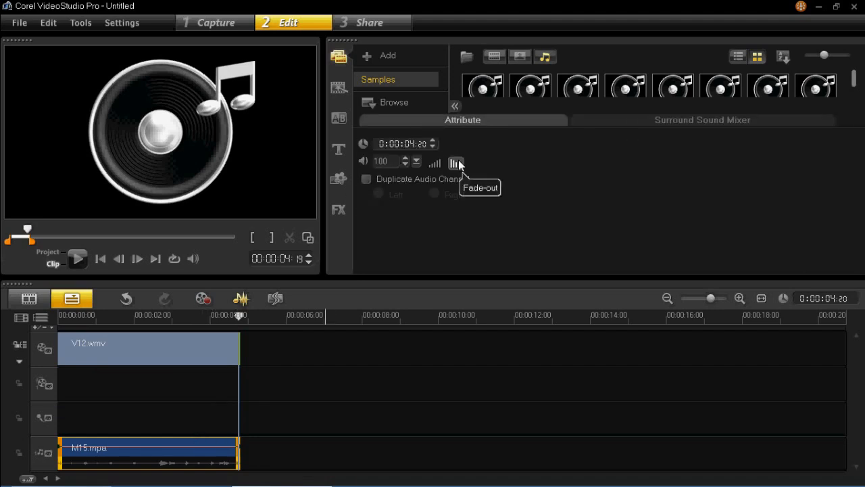
pyautogui.click(457, 163)
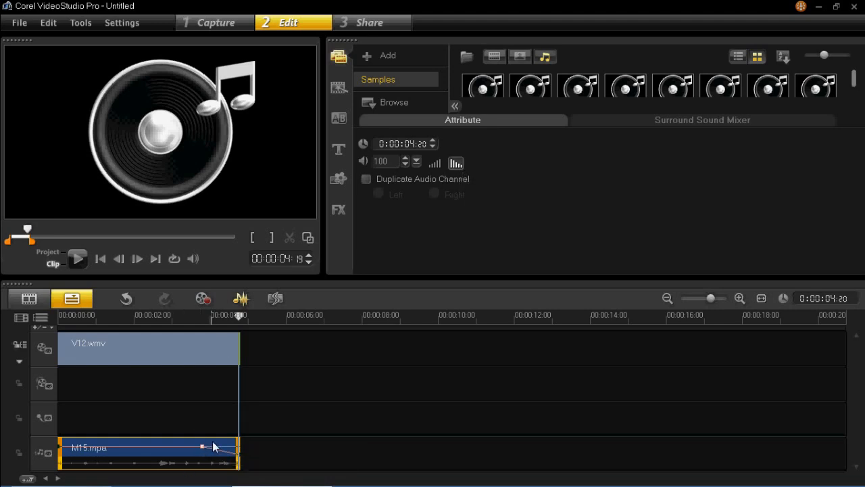
pyautogui.moveTo(202, 446); pyautogui.dragTo(195, 447)
pyautogui.moveTo(712, 298); pyautogui.dragTo(724, 299)
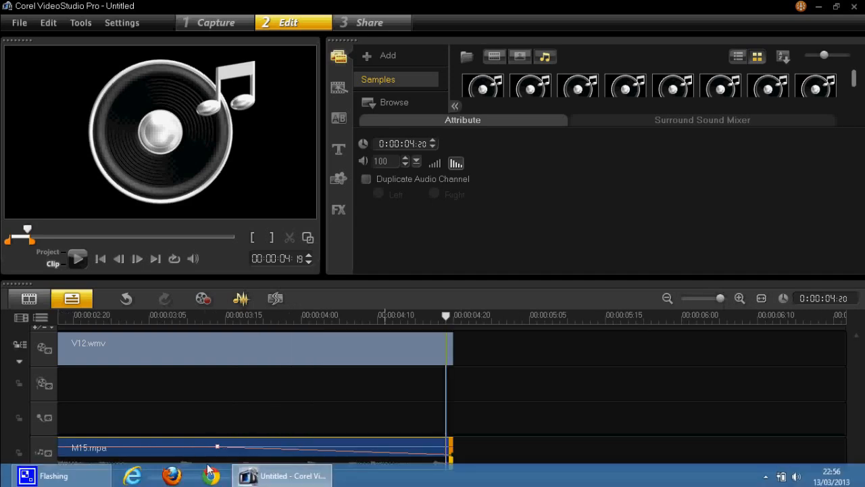
pyautogui.moveTo(218, 447); pyautogui.dragTo(228, 447)
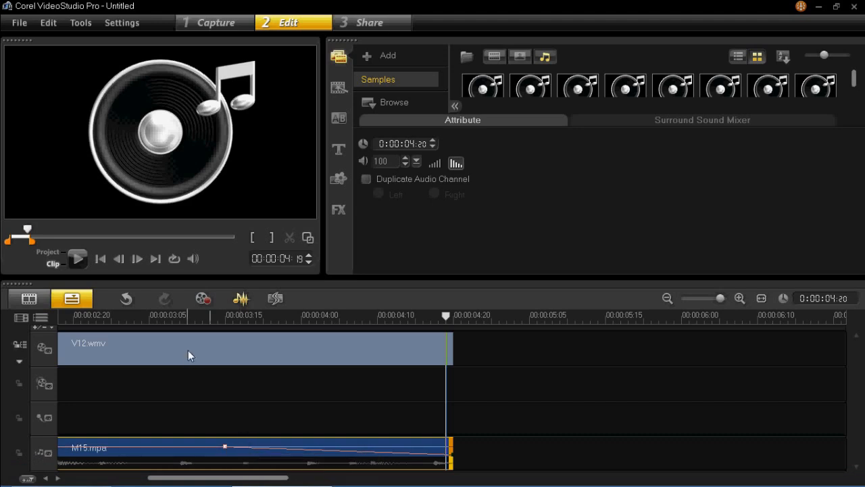
# Play the project from the beginning to check the music fade-out, and move the playhead back to 00:00:02:05.
pyautogui.click(215, 319)
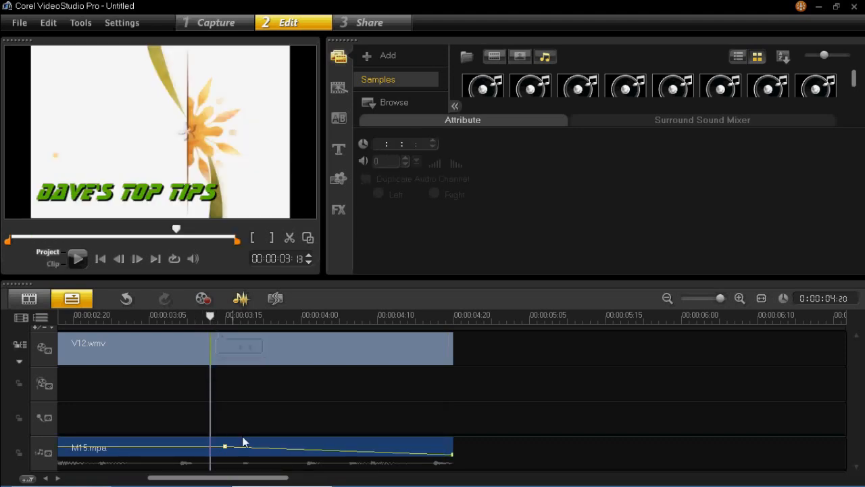
pyautogui.click(99, 259)
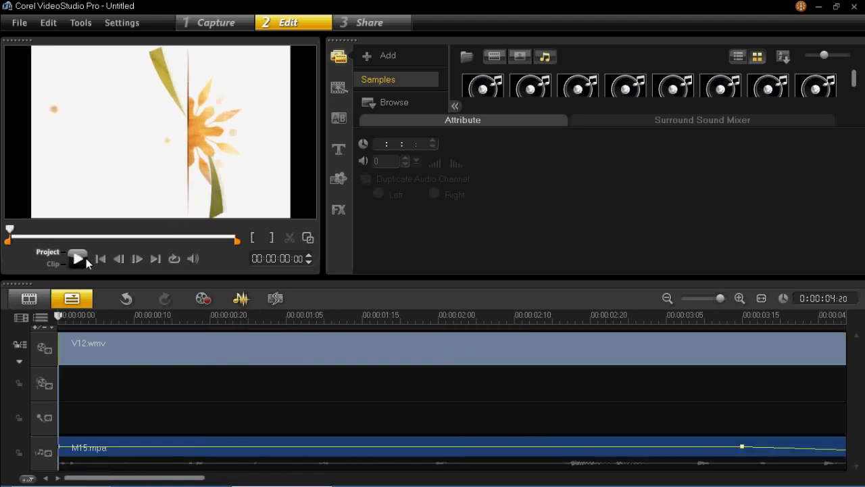
pyautogui.click(78, 259)
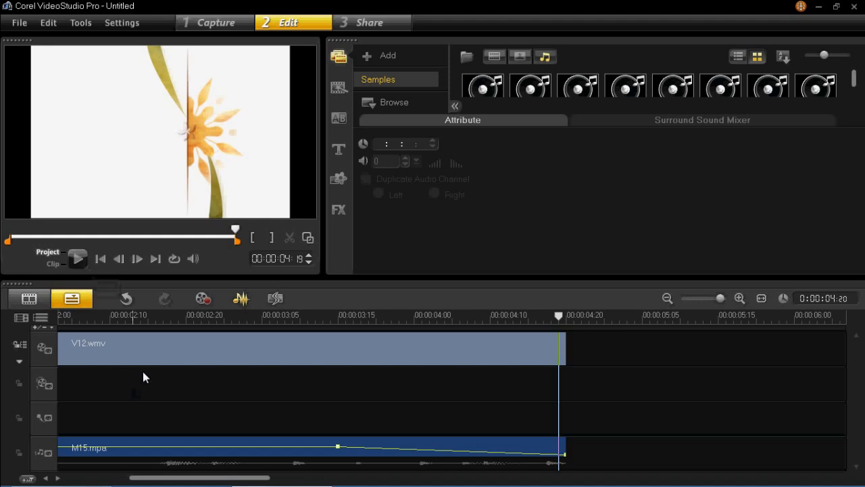
pyautogui.click(171, 316)
pyautogui.click(72, 317)
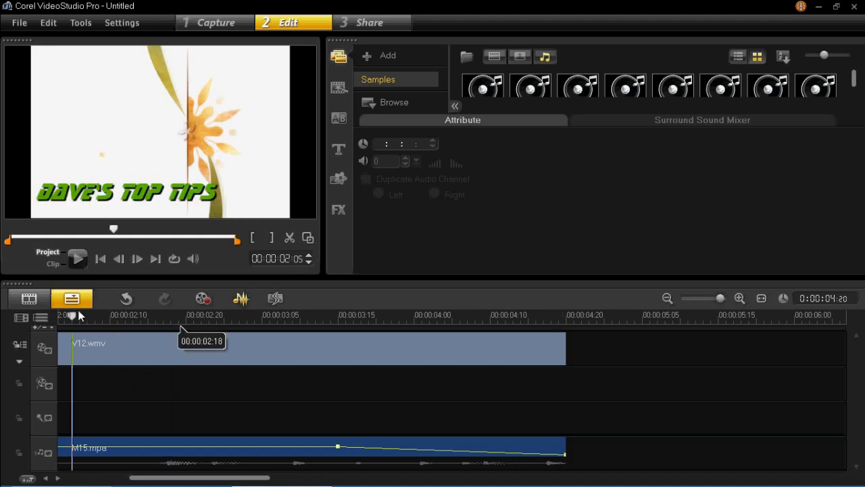